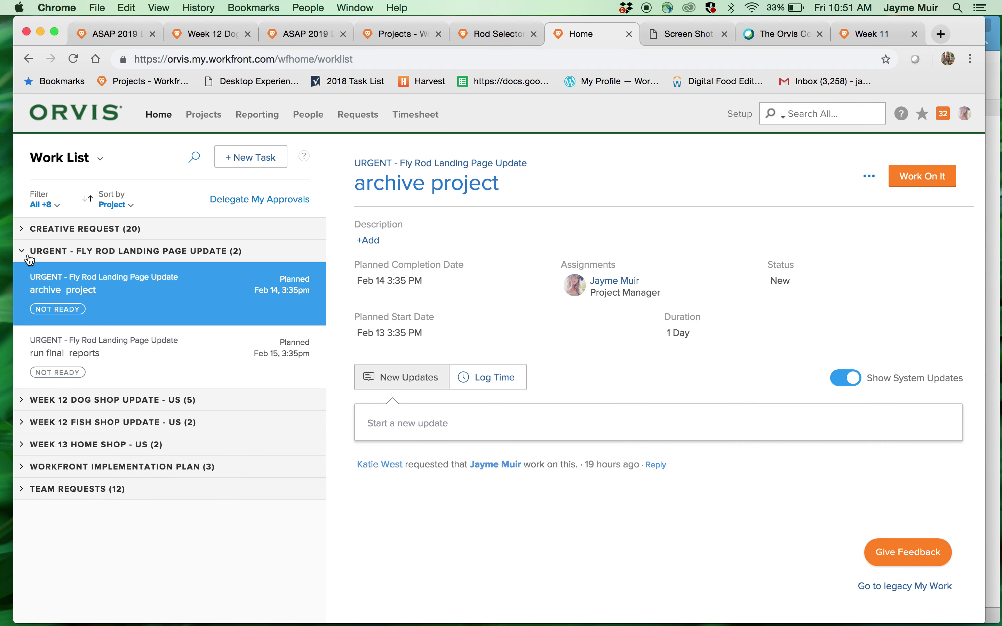
# - In the Home work list, collapse URGENT - Fly Rod and expand Week 12 Dog Shop Update - US
pyautogui.click(21, 251)
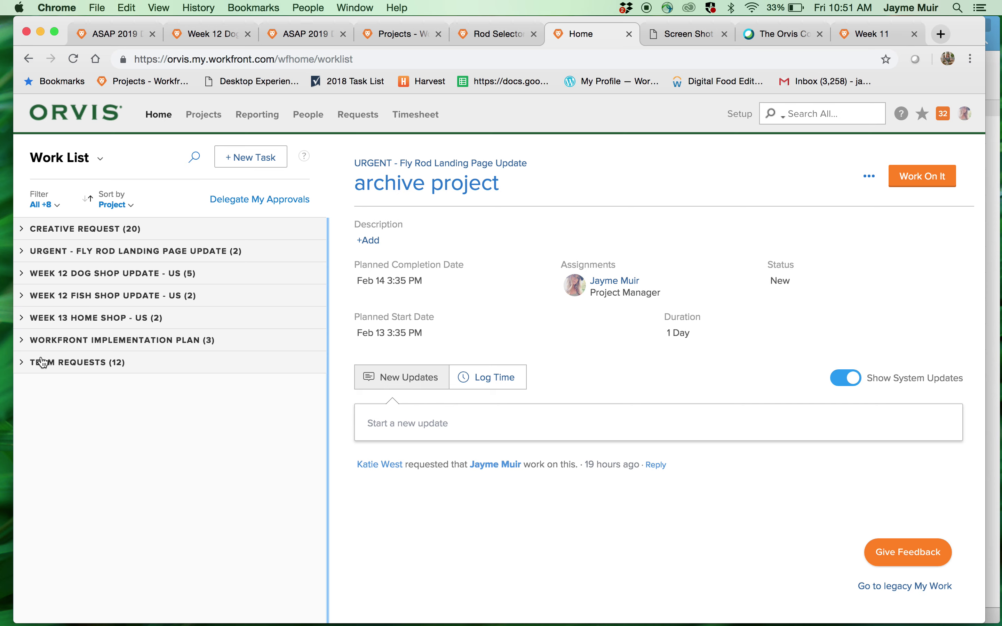
pyautogui.click(23, 273)
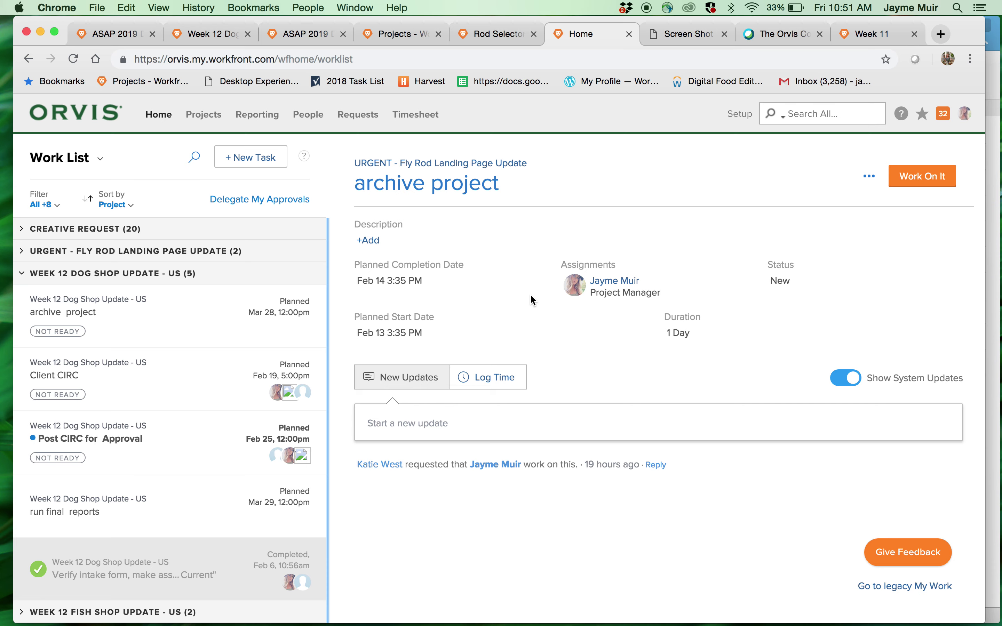
# - Open the URGENT - Fly Rod Landing Page Update project and scroll through its 11 tasks
pyautogui.click(515, 166)
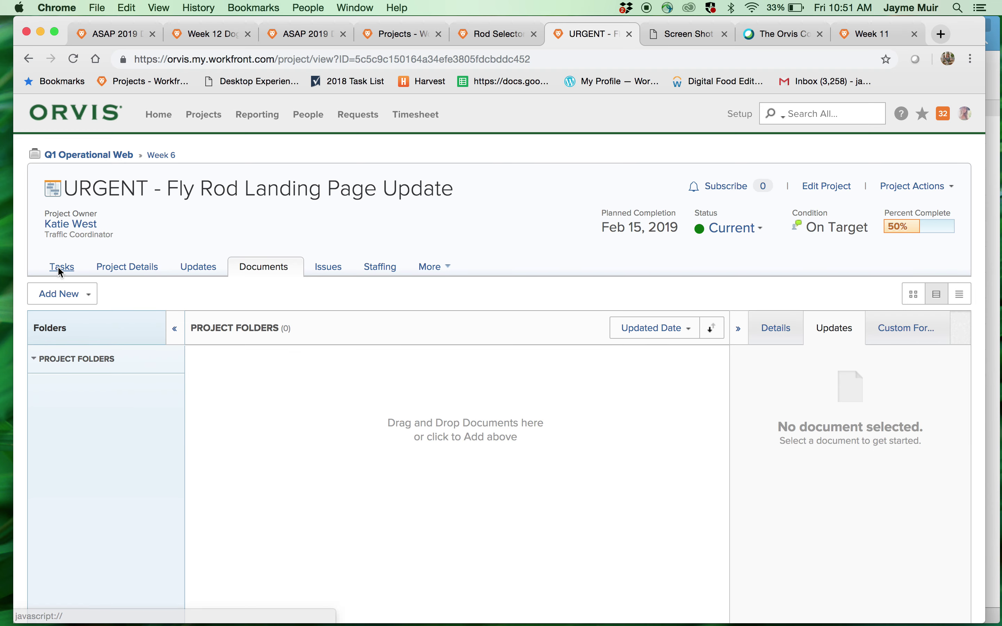
pyautogui.click(58, 267)
pyautogui.scroll(-5, 152, 414)
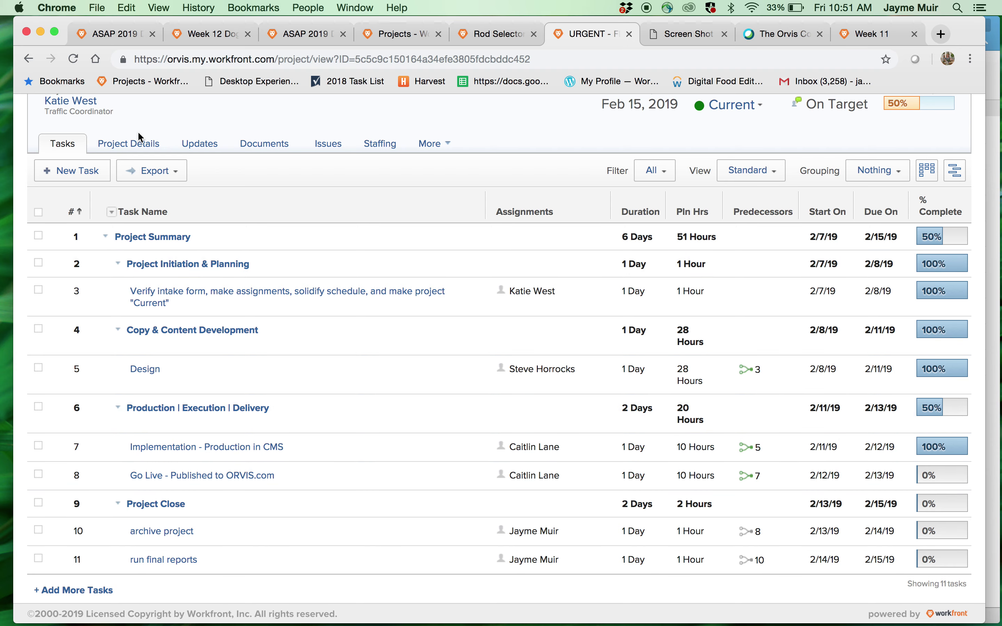
# - Scroll the Fly Rod Custom Forms, highlighting the Landing Page Request Details answer
pyautogui.click(139, 141)
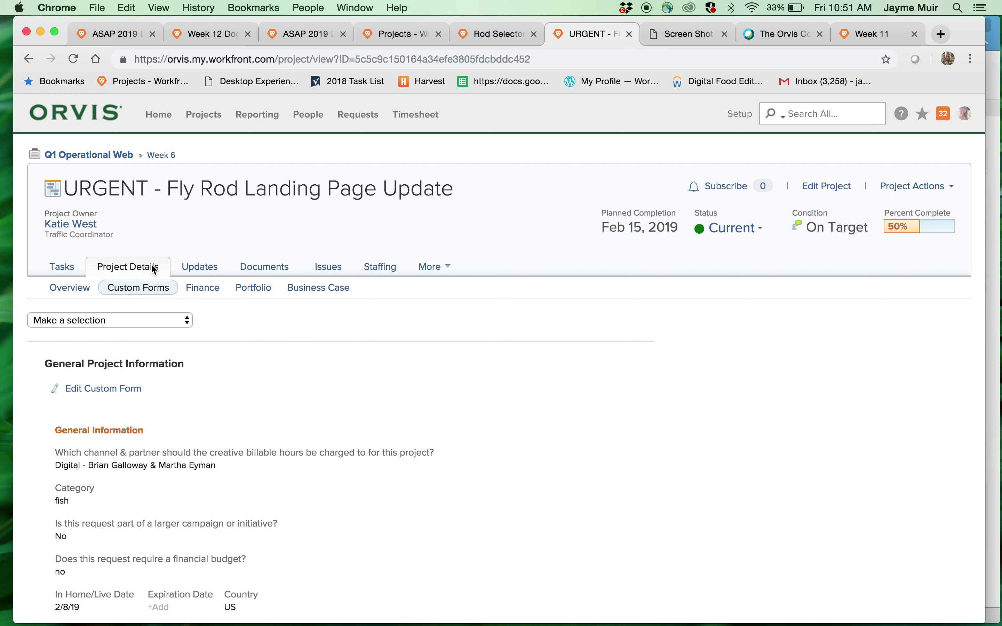
pyautogui.scroll(-5, 384, 426)
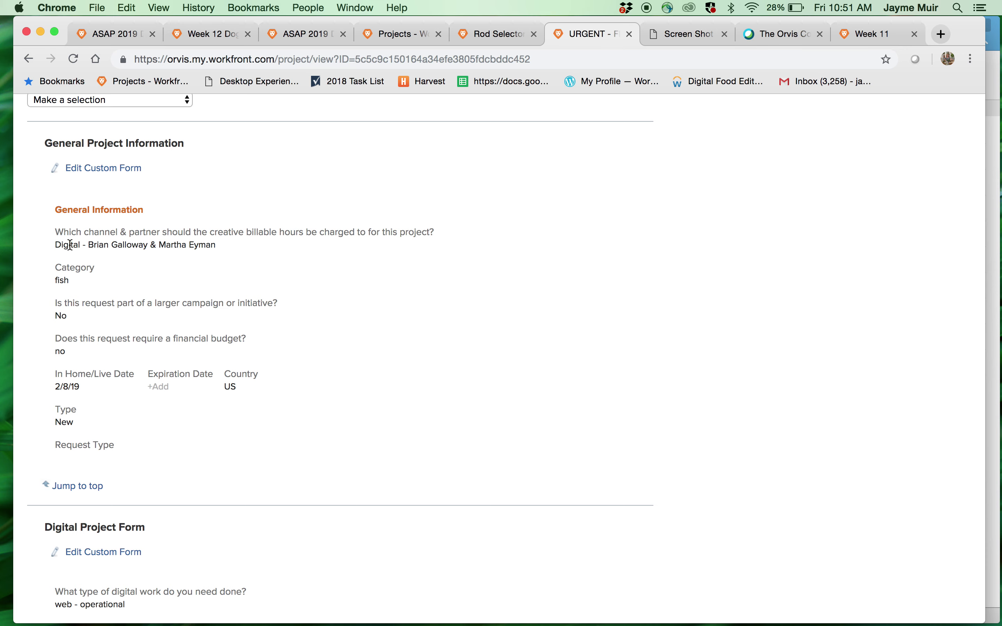
pyautogui.scroll(-8, 109, 418)
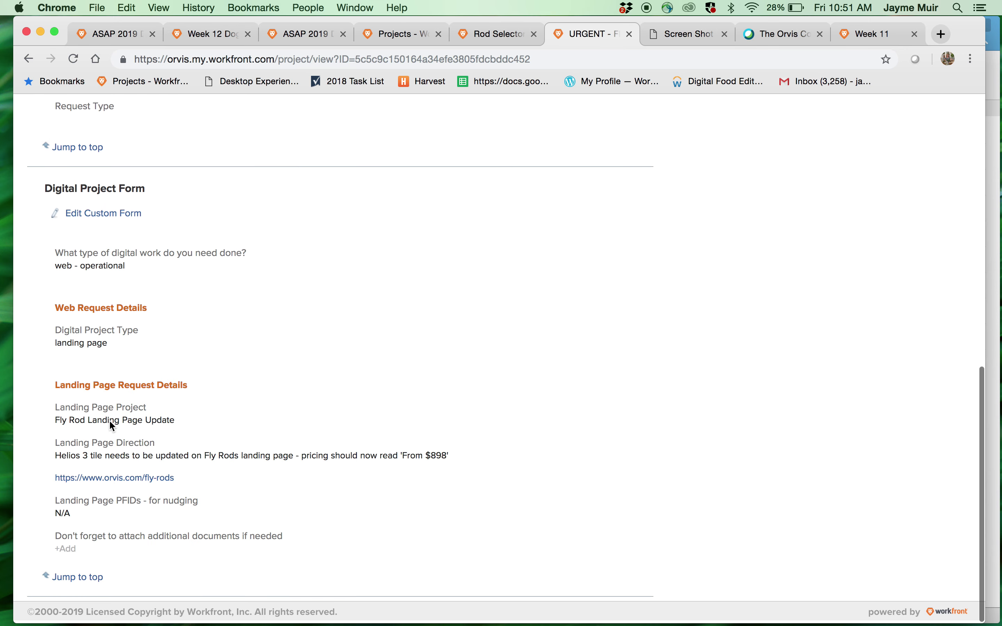
pyautogui.moveTo(57, 387); pyautogui.dragTo(195, 523)
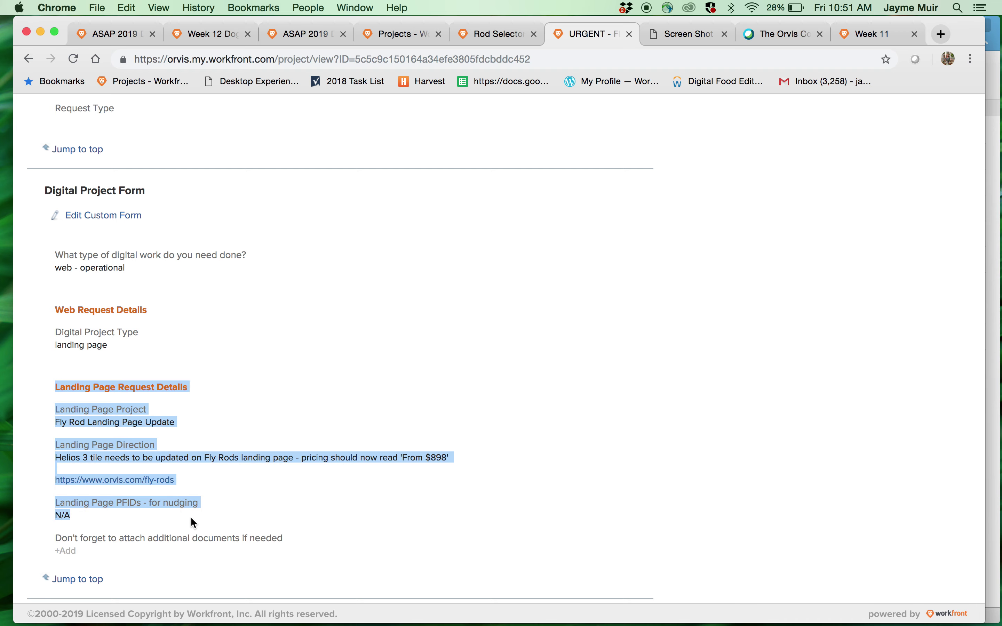
pyautogui.click(196, 524)
pyautogui.scroll(5, 196, 524)
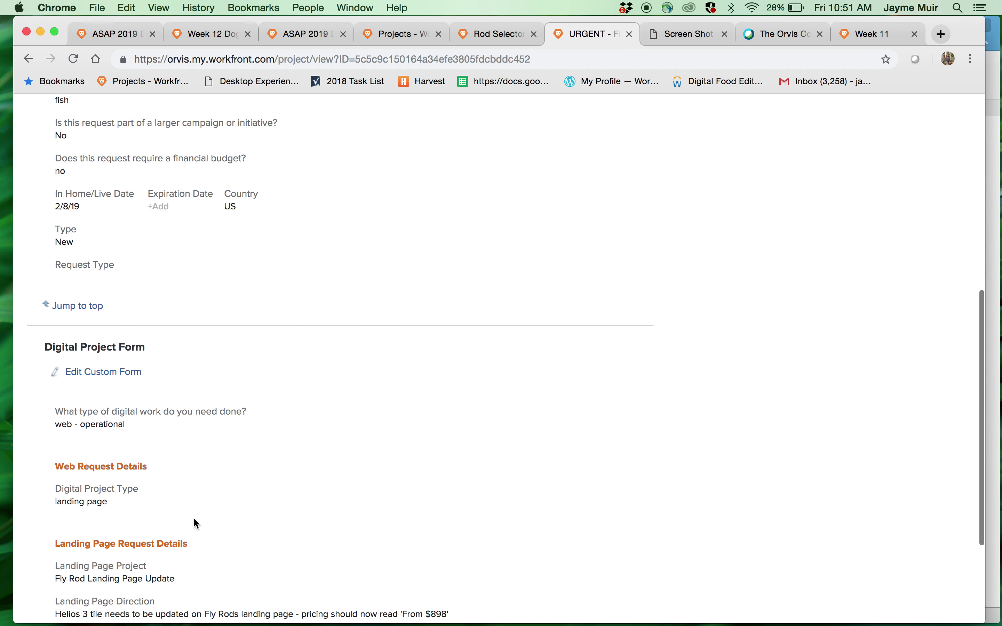
pyautogui.scroll(-4, 197, 524)
pyautogui.scroll(12, 197, 524)
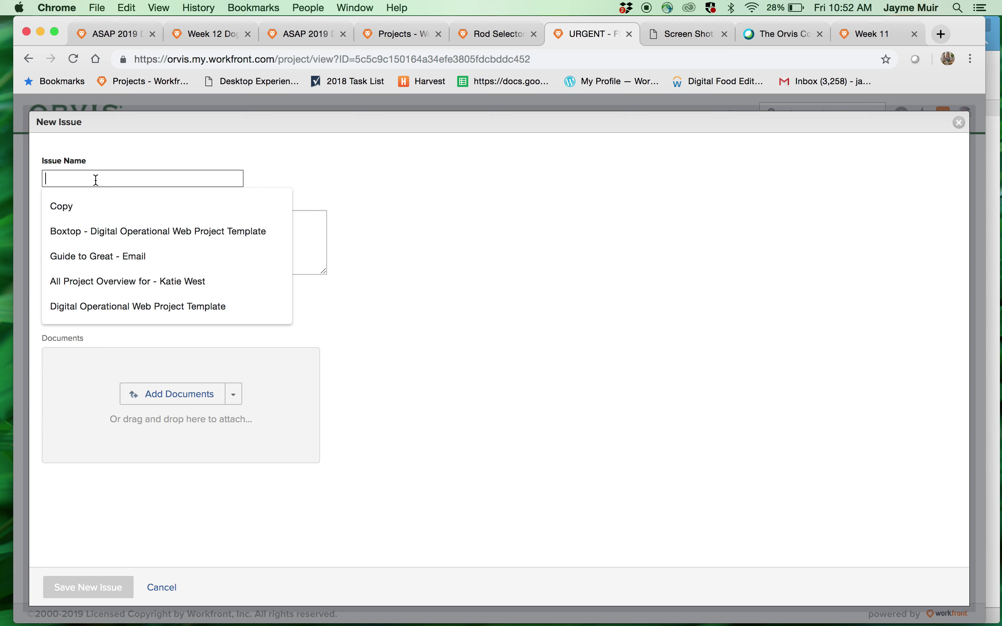
# - Draft an issue named 'missing', keep Normal priority, then cancel it without saving
pyautogui.write('missing image')
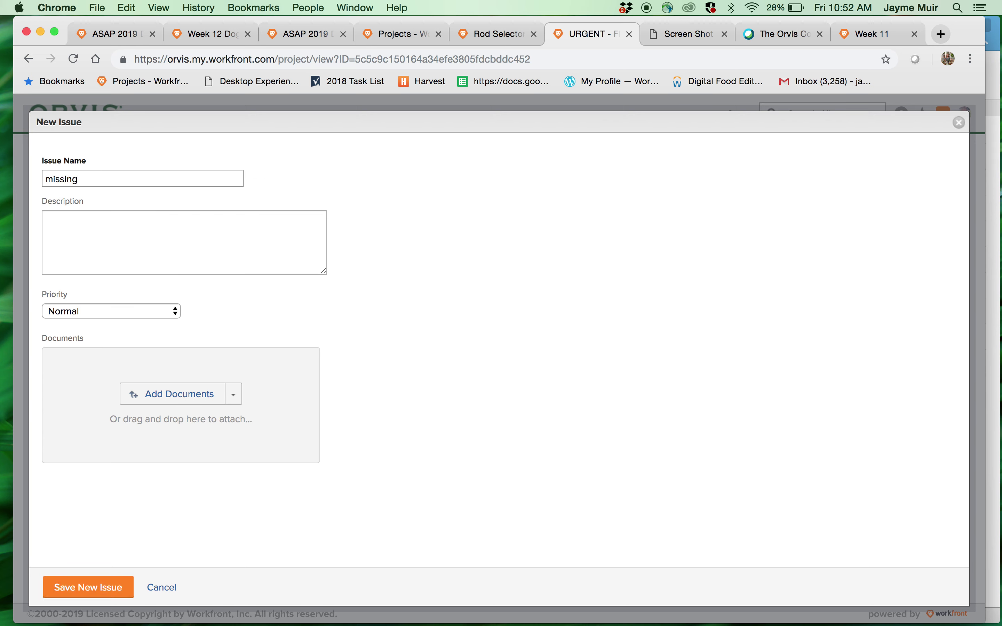
pyautogui.click(46, 242)
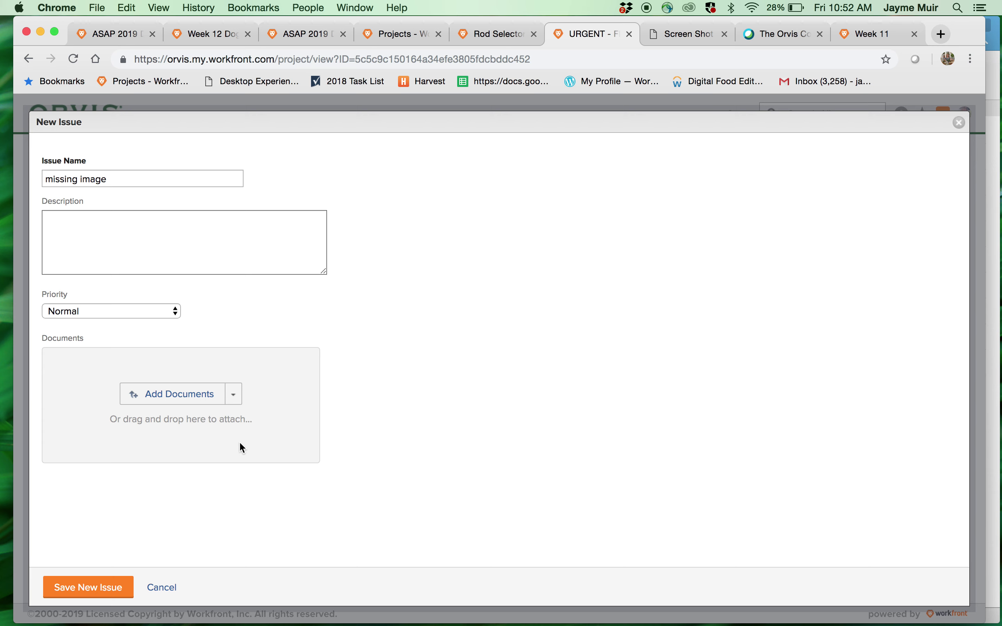
pyautogui.click(104, 311)
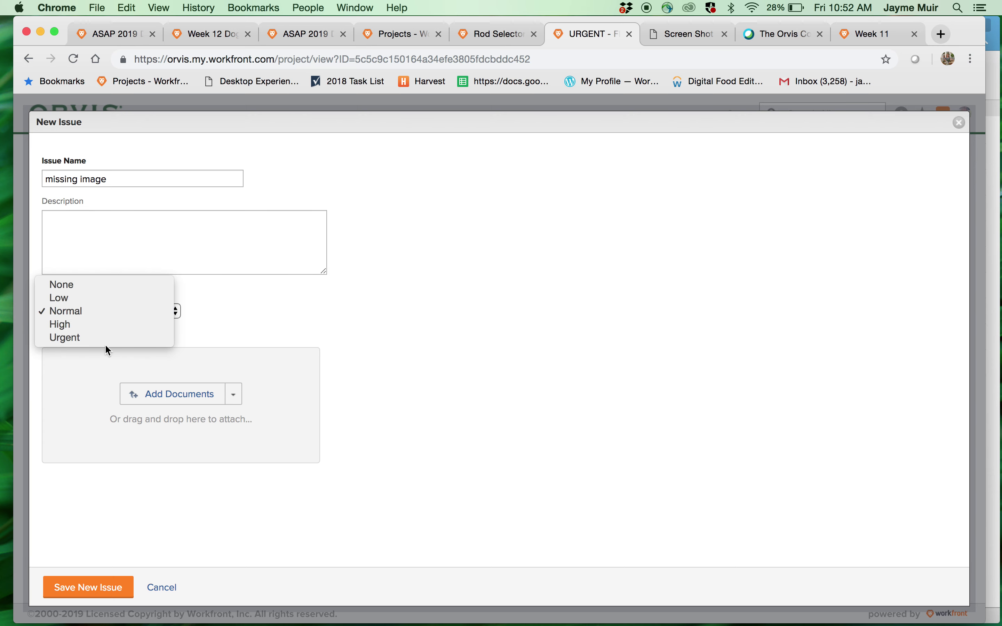
pyautogui.click(171, 587)
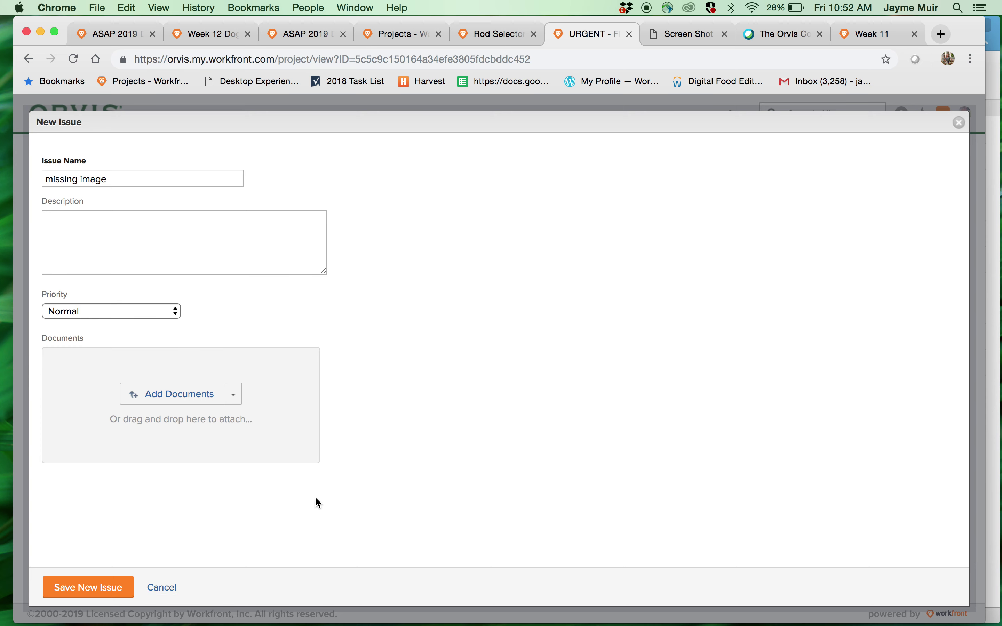
pyautogui.click(174, 591)
# - On the project's empty Documents tab, try dragging a desktop screenshot into it
pyautogui.click(285, 272)
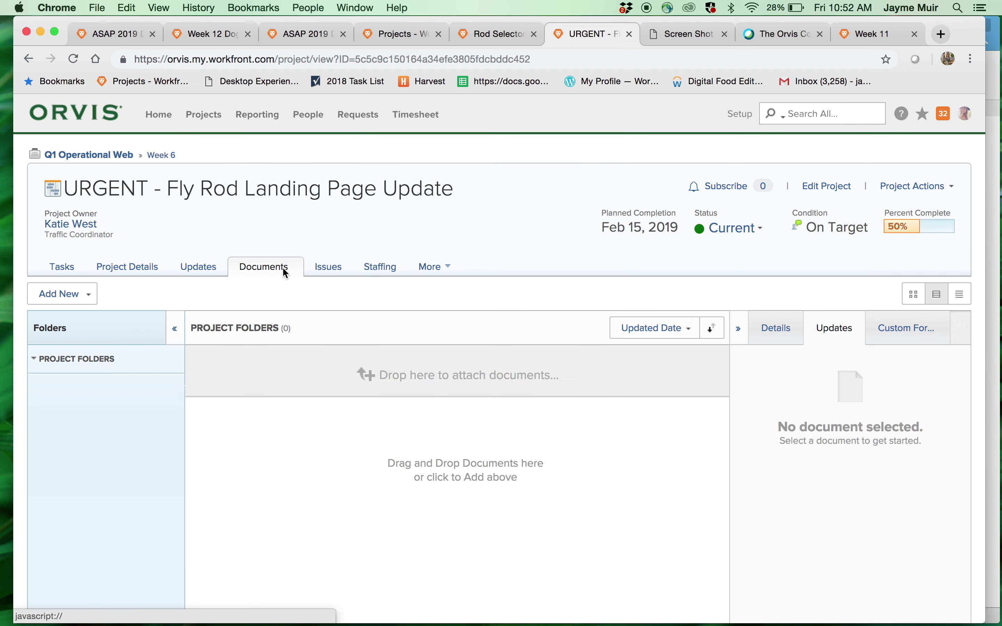
pyautogui.moveTo(956, 34); pyautogui.dragTo(904, 36)
pyautogui.press('super+Tab')
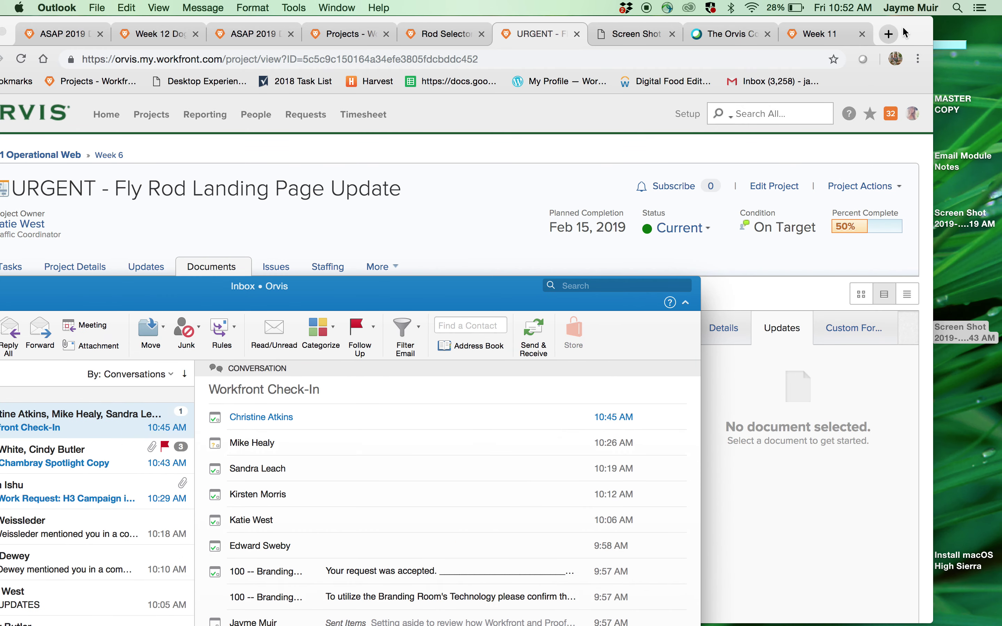
pyautogui.click(924, 41)
pyautogui.moveTo(959, 338); pyautogui.dragTo(999, 345)
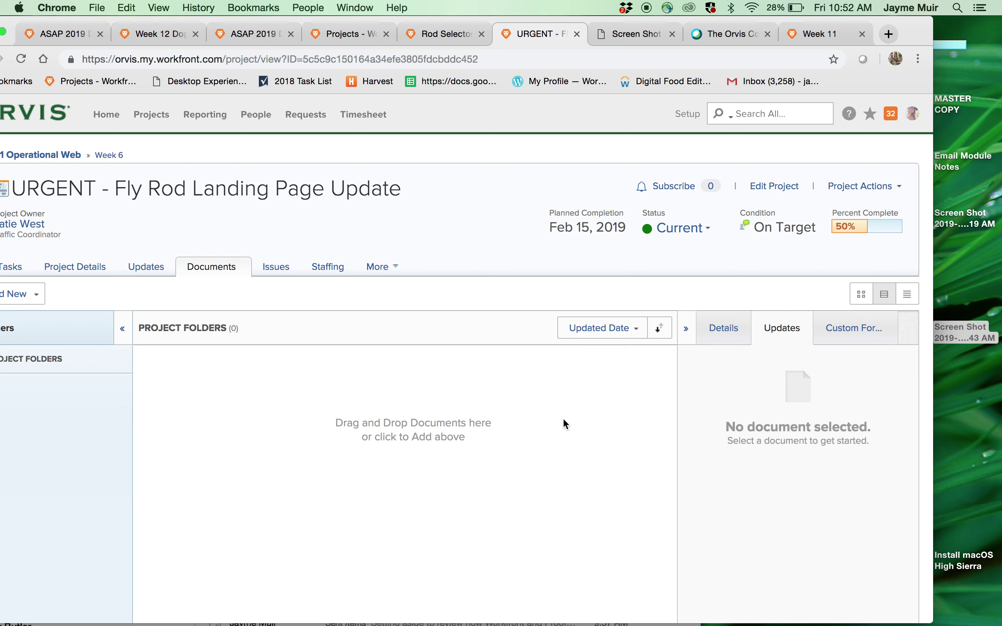
# - Upload Operation Digital Process - Feb 2019.pdf from the Desktop and select it
pyautogui.click(21, 295)
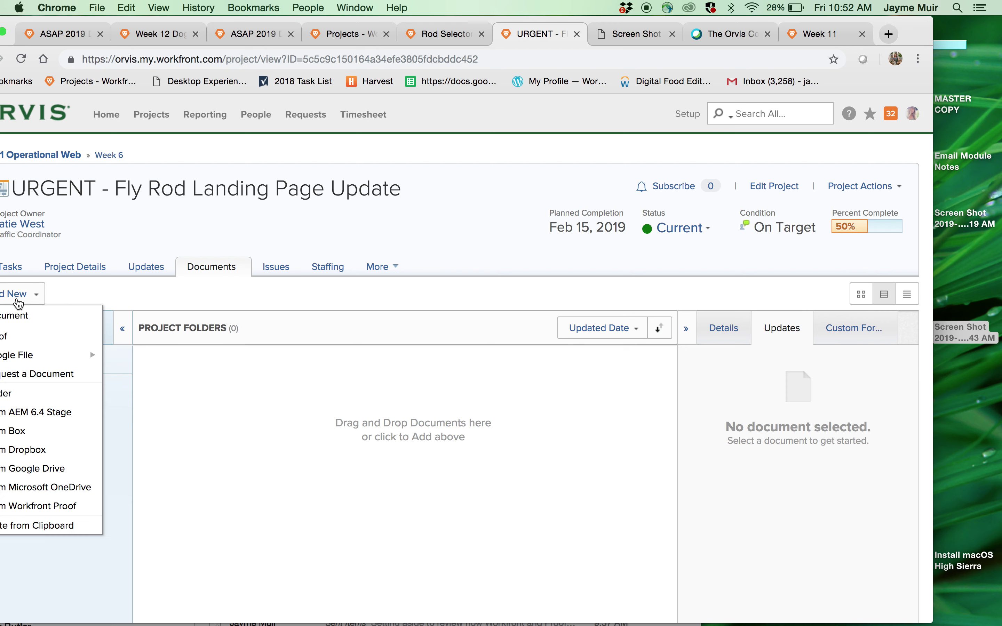
pyautogui.click(37, 316)
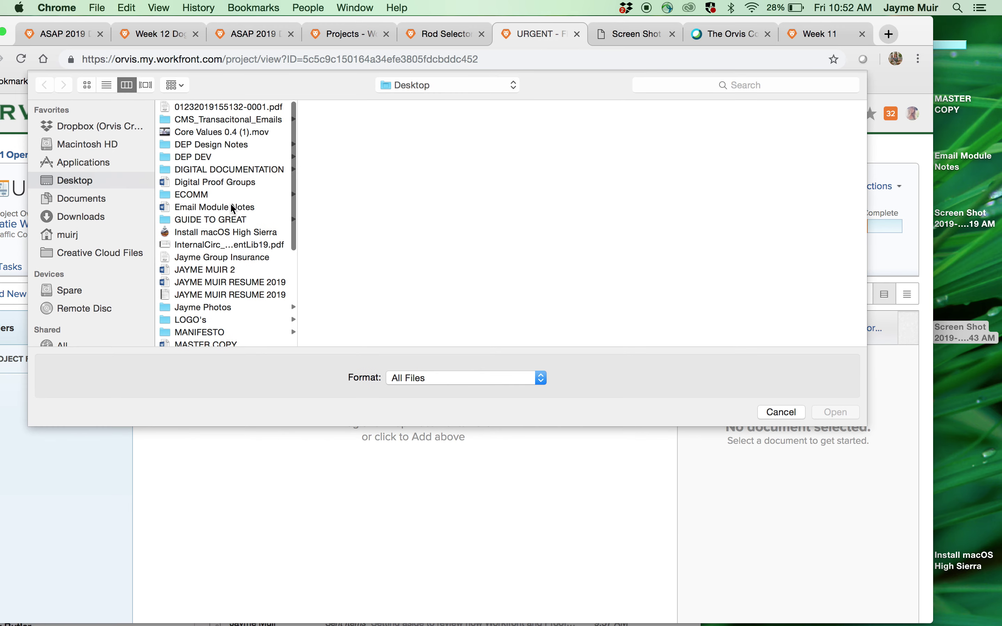
pyautogui.scroll(-3, 234, 248)
pyautogui.scroll(-6, 234, 251)
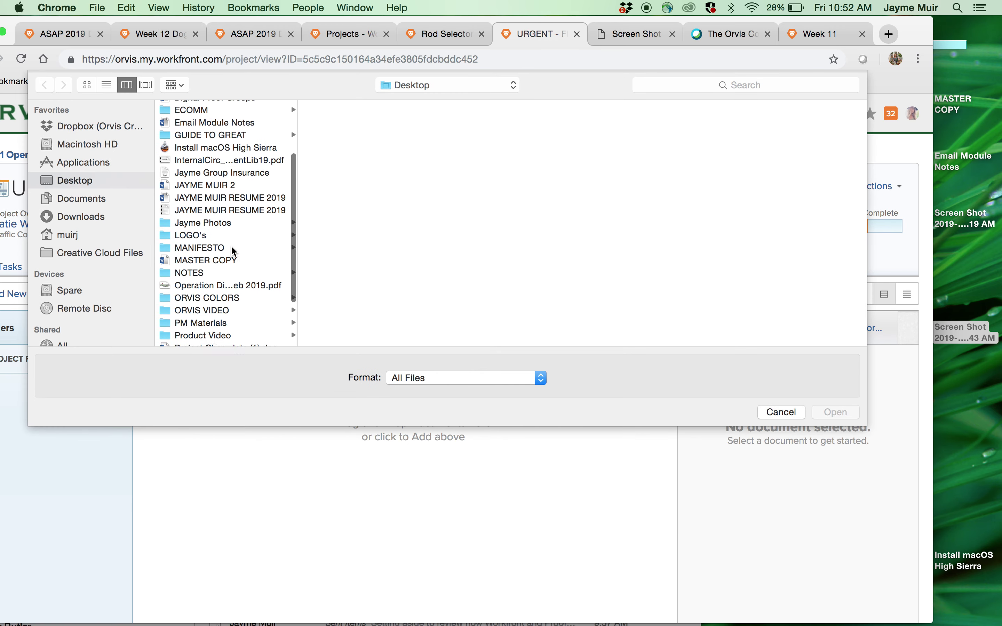
pyautogui.click(233, 250)
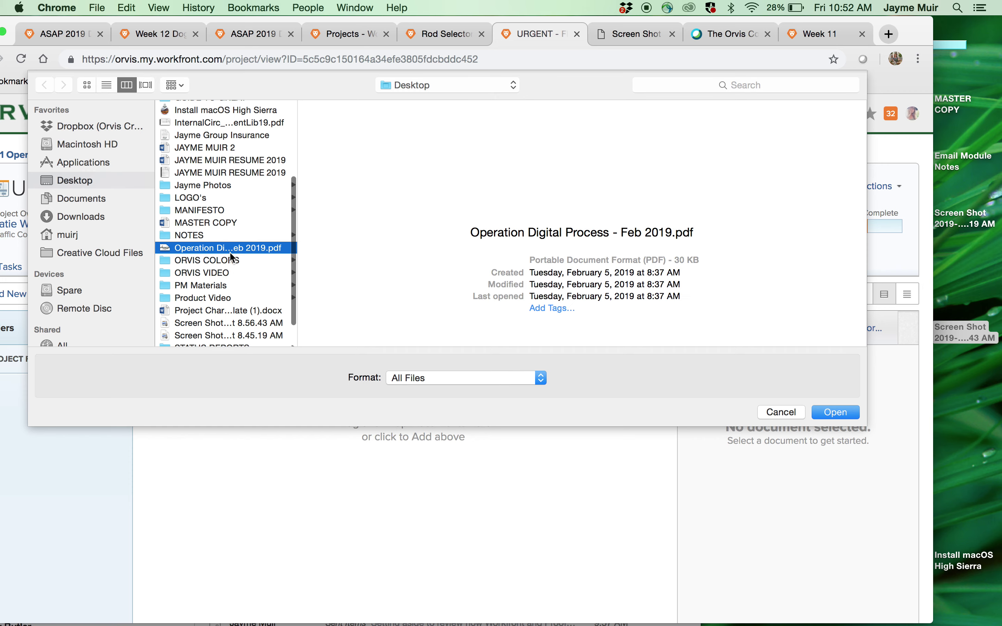
pyautogui.scroll(-2, 233, 257)
pyautogui.click(836, 412)
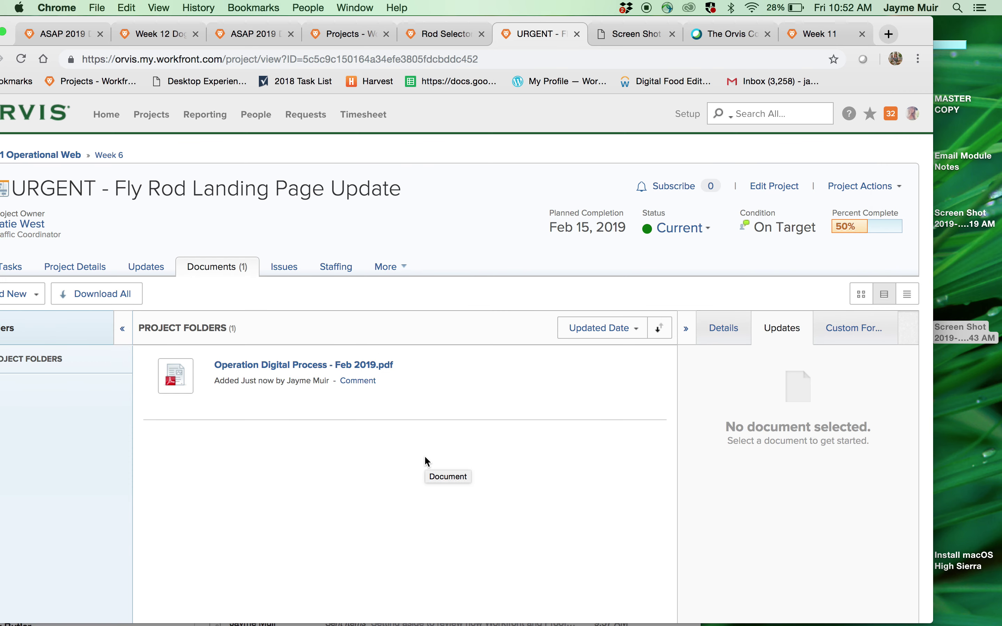
pyautogui.click(383, 413)
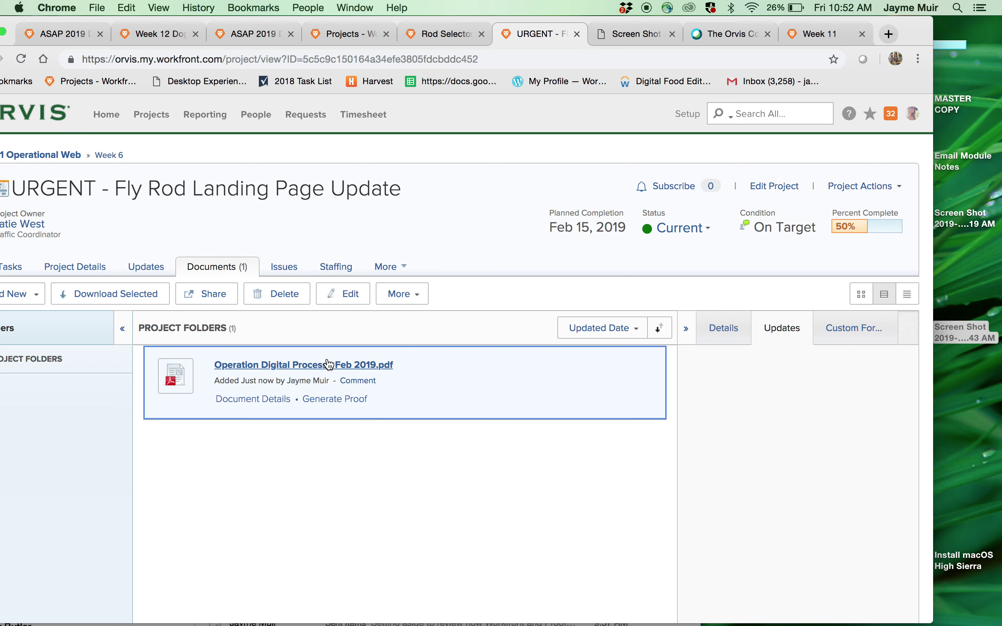
# - Check the PDF's sharing access, then mention a colleague in a new update
pyautogui.click(227, 303)
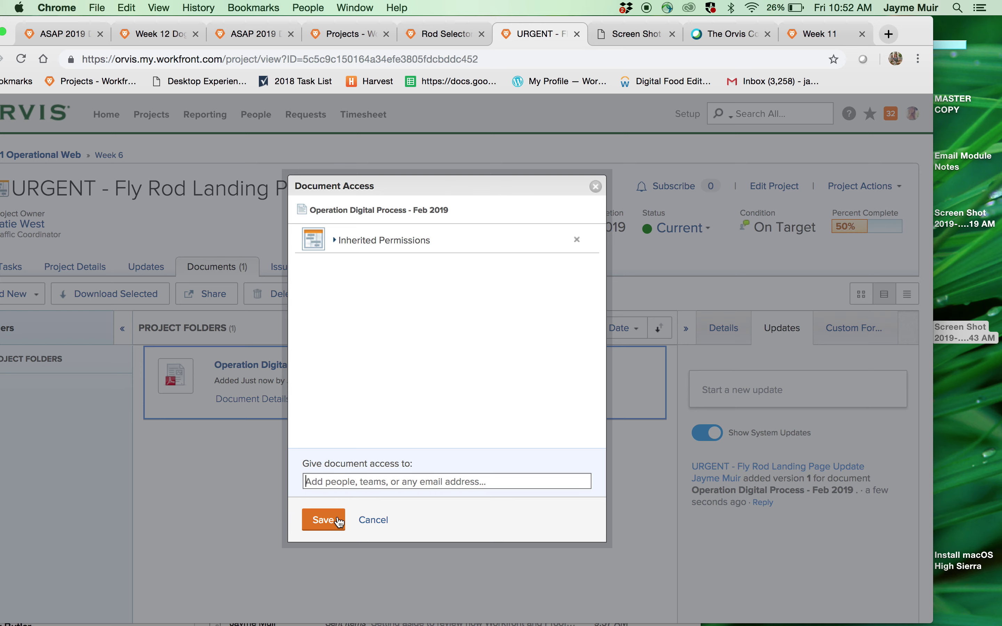
pyautogui.click(373, 520)
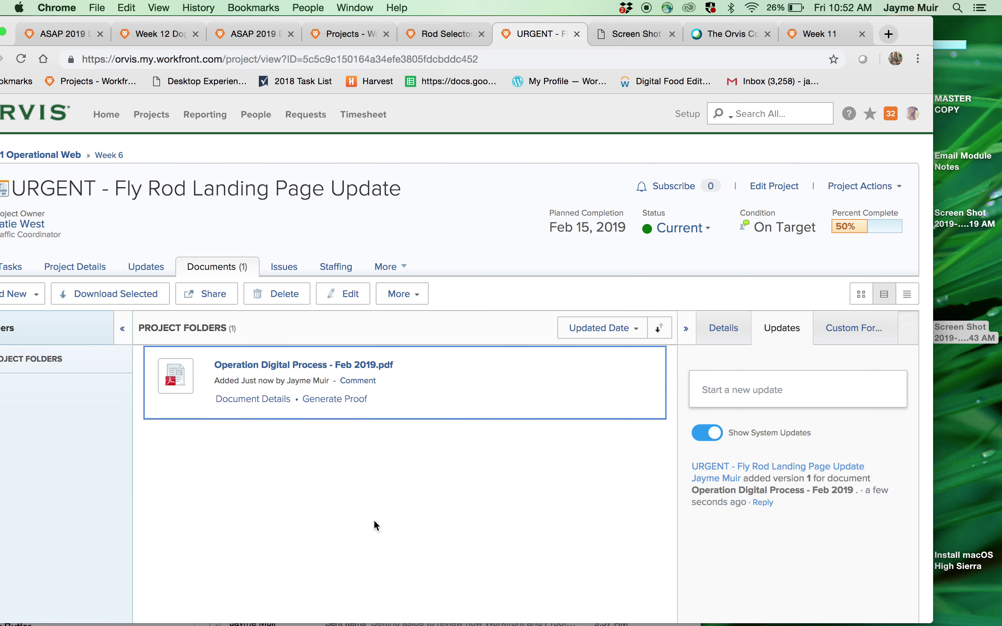
pyautogui.click(768, 391)
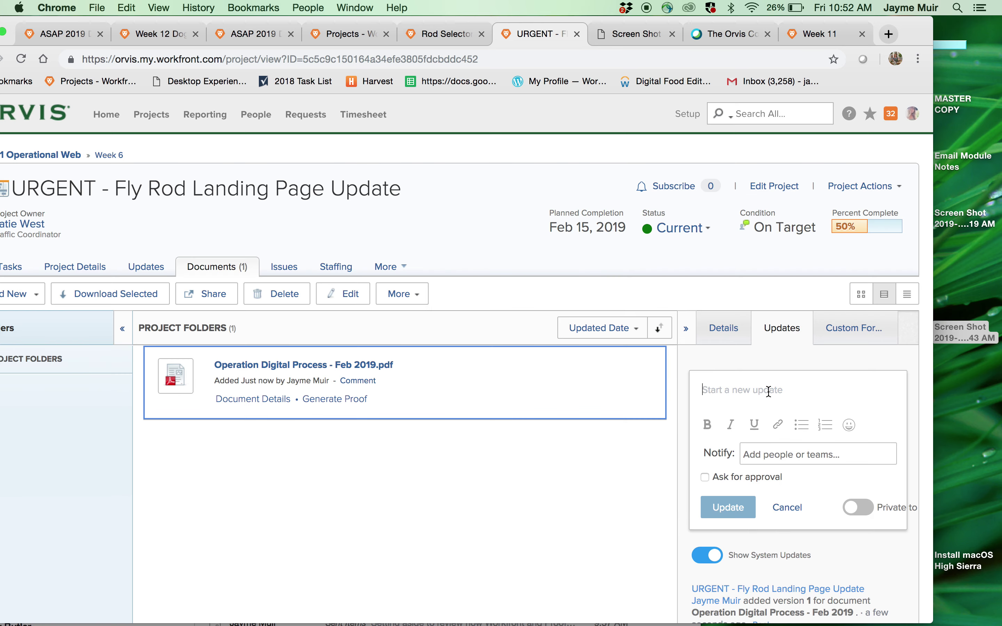
pyautogui.write('@ste')
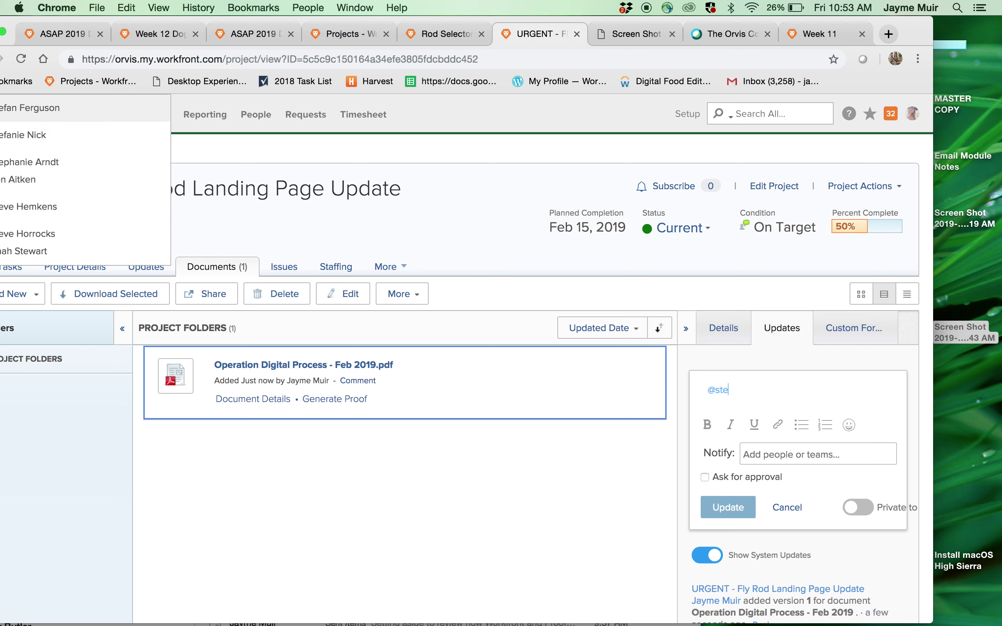
pyautogui.press('Down')
pyautogui.press('Down')
pyautogui.press('Down')
pyautogui.press('Down')
pyautogui.press('Down')
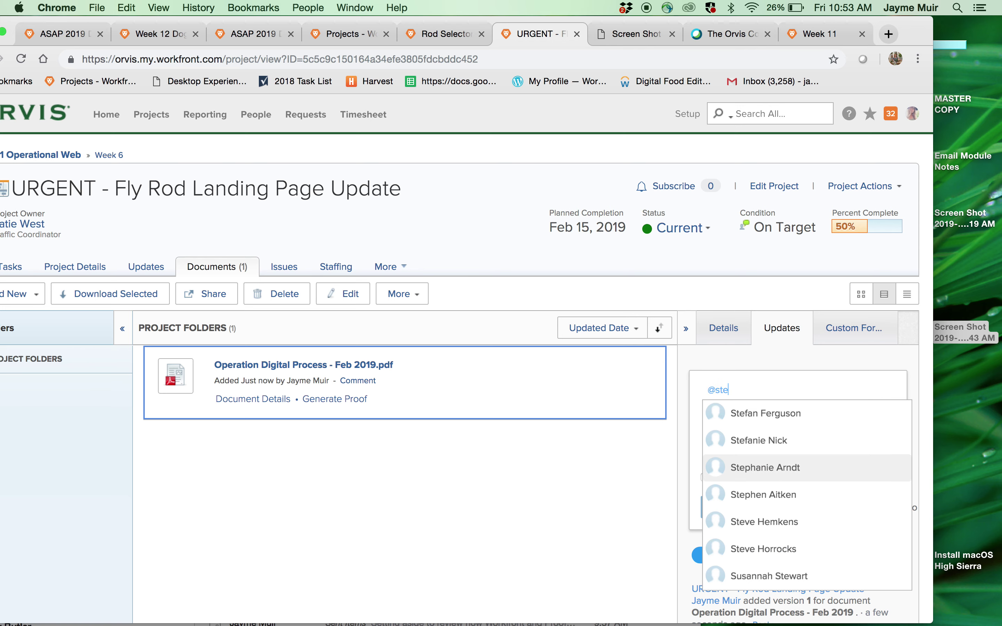
pyautogui.press('Return')
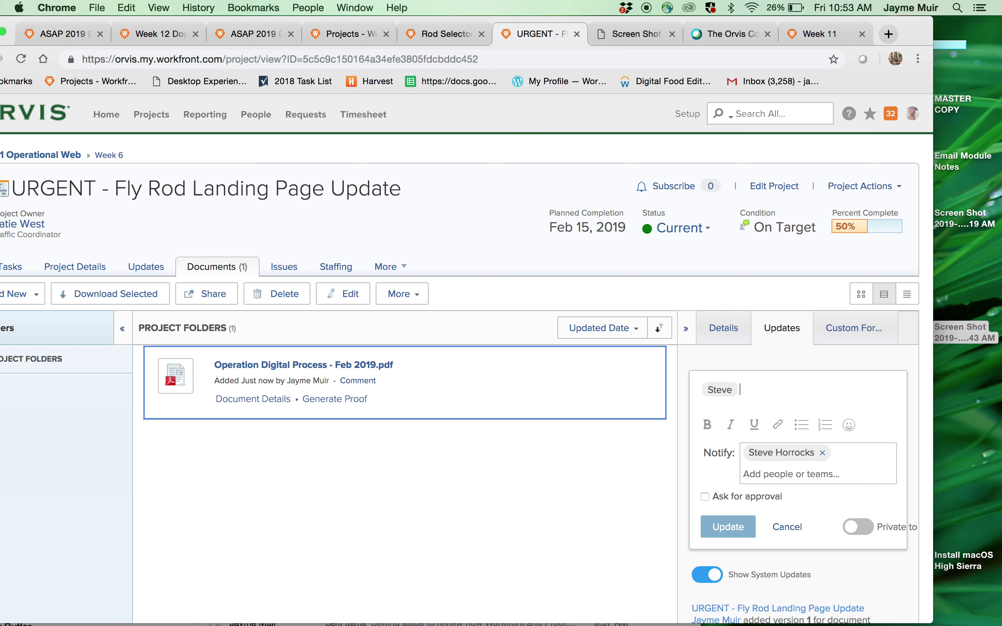
# - Write 'recieved thanks!' in the update, then delete the drafted text
pyautogui.write('recieved thanks!')
pyautogui.tripleClick(807, 392)
pyautogui.press('BackSpace')
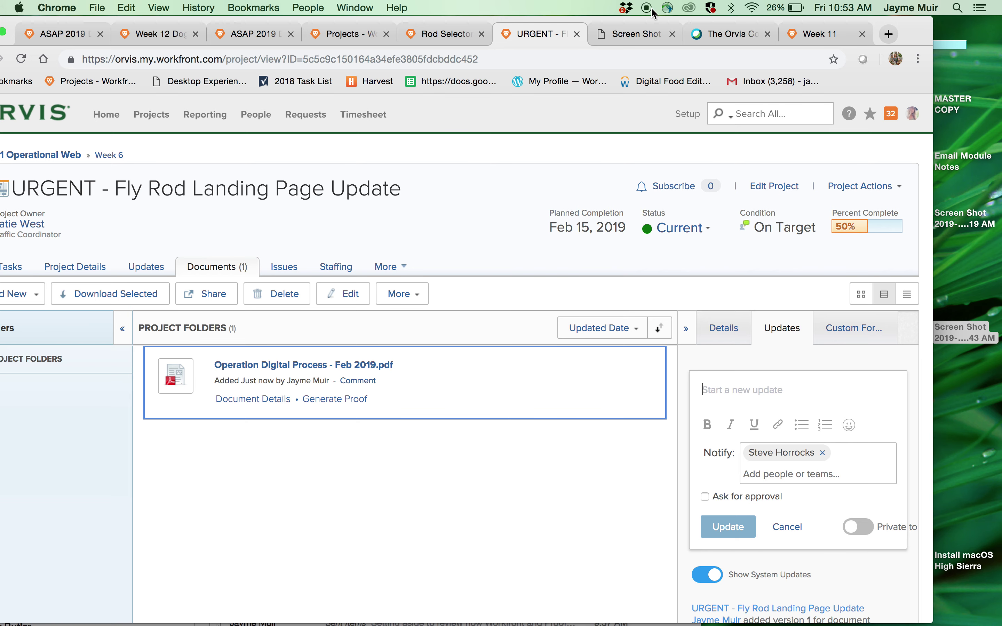
pyautogui.moveTo(919, 19); pyautogui.dragTo(978, 29)
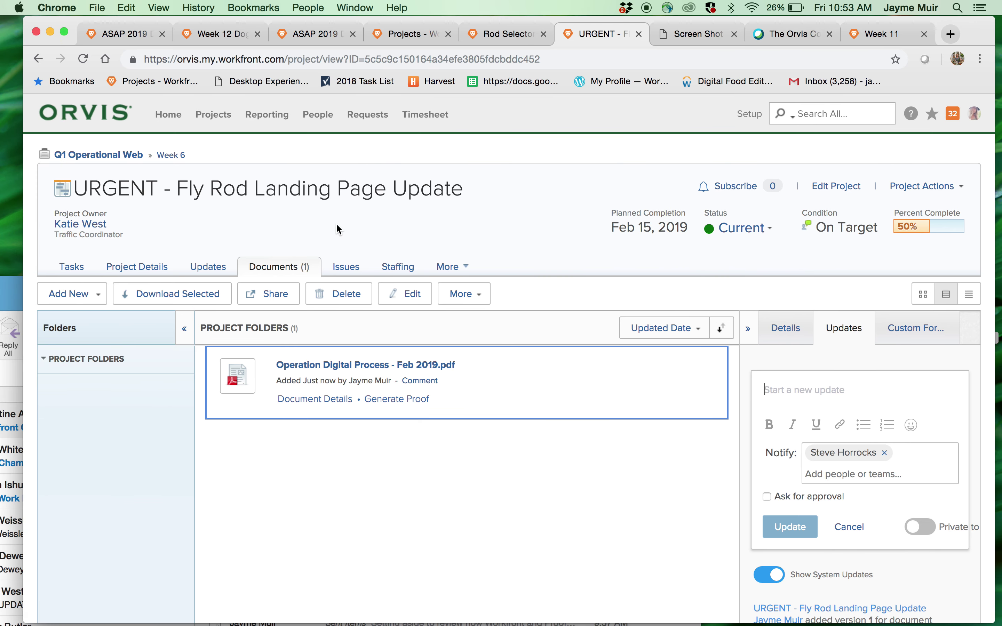
# - View the Fly Rod updates feed, then its custom form answers such as Category fish
pyautogui.click(212, 266)
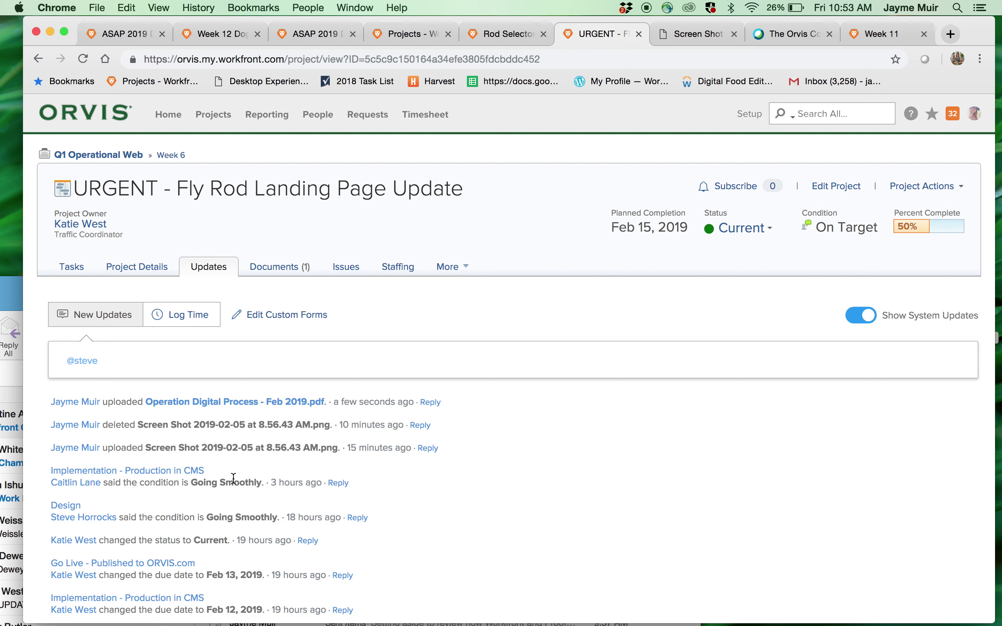
pyautogui.click(178, 373)
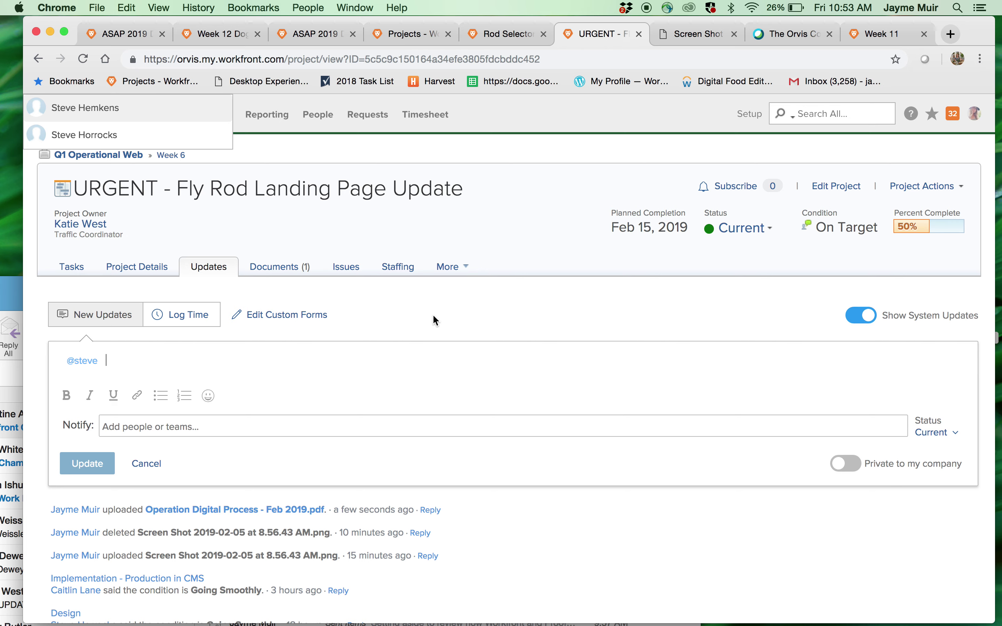
pyautogui.click(134, 268)
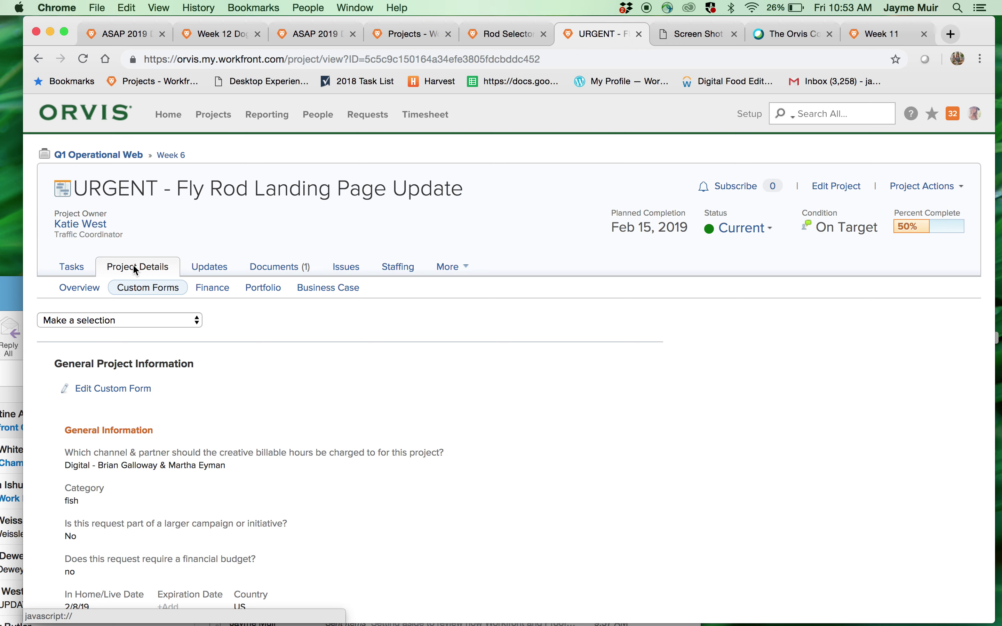
pyautogui.scroll(-10, 197, 380)
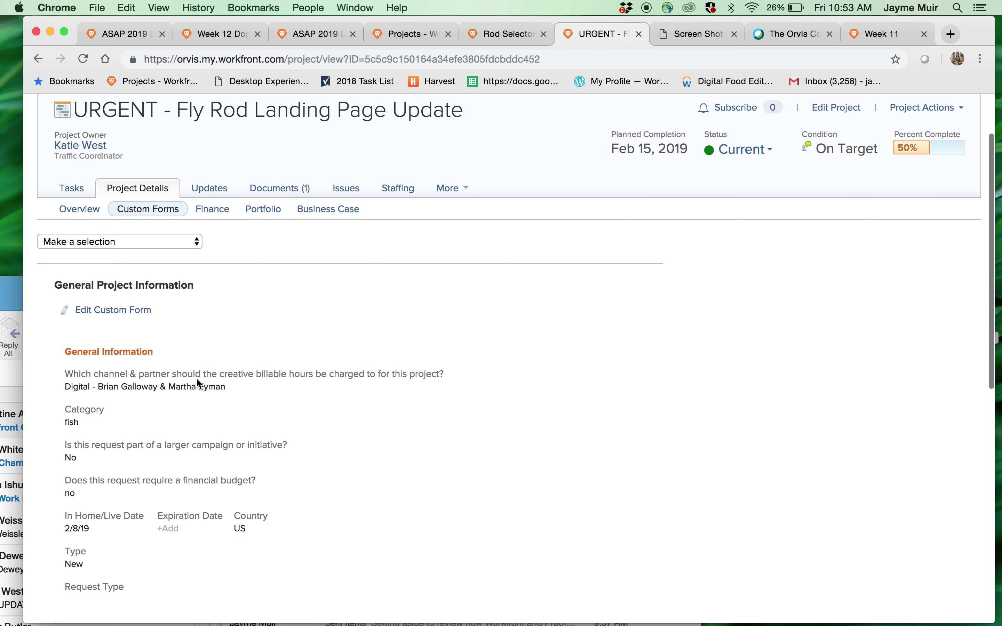
pyautogui.scroll(15, 197, 379)
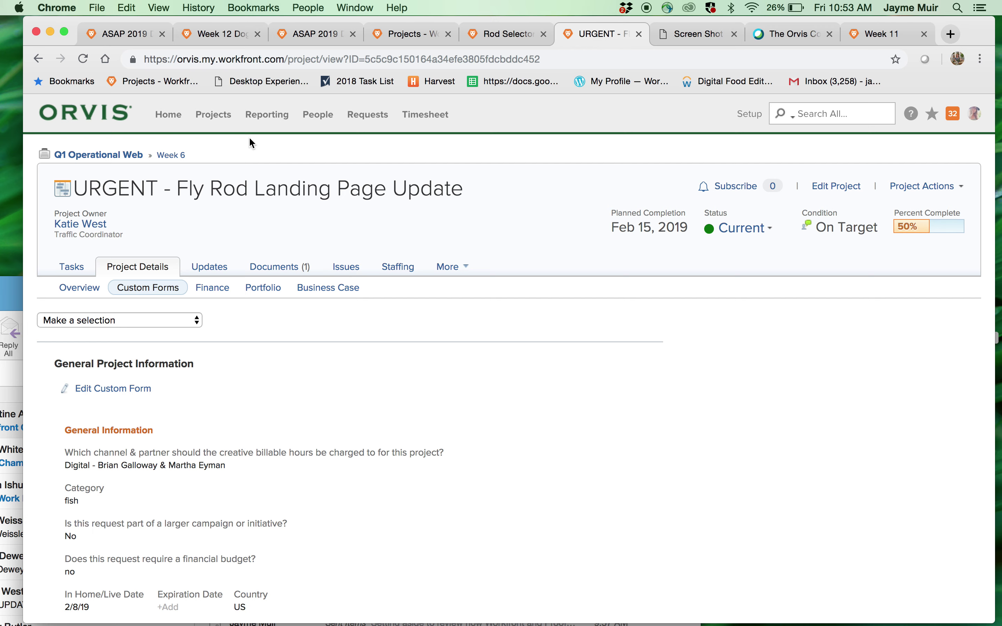
# - Go to Projects > Q1 Operational Web portfolio and open its Week 12 program
pyautogui.click(212, 117)
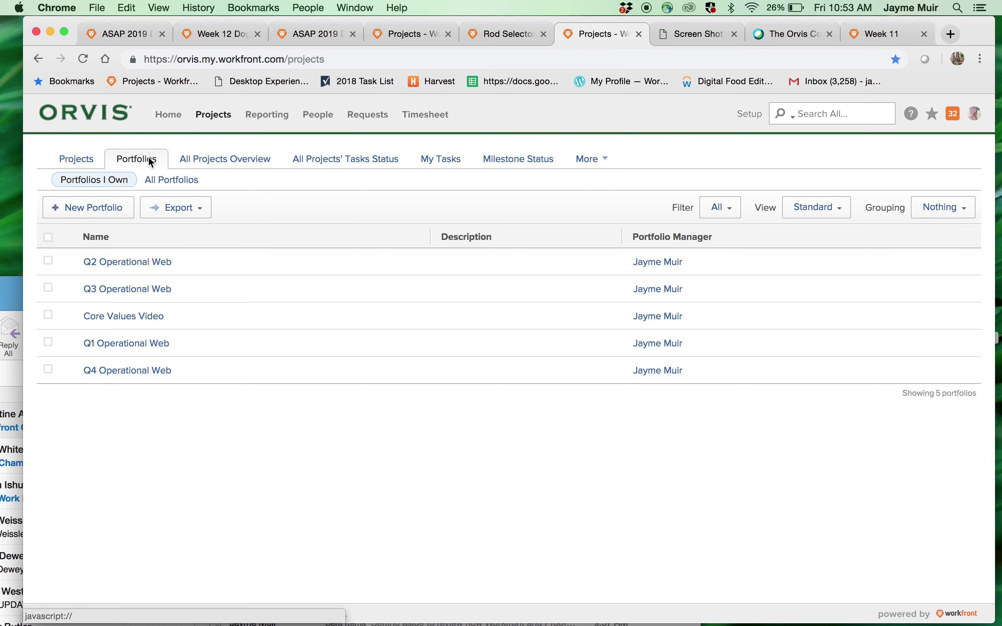
pyautogui.click(143, 344)
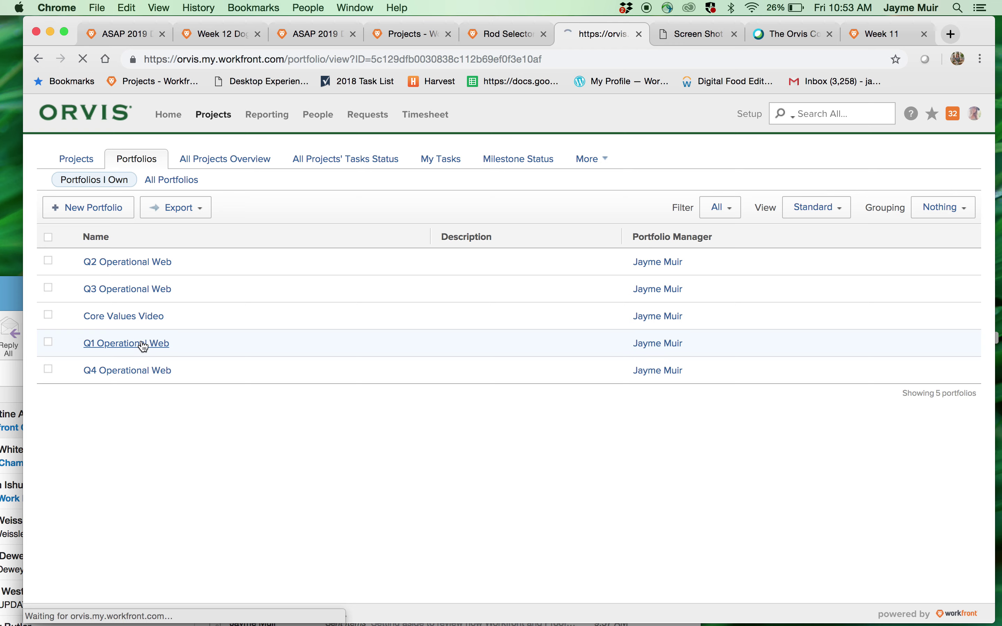
pyautogui.scroll(-1, 143, 346)
pyautogui.scroll(-3, 124, 348)
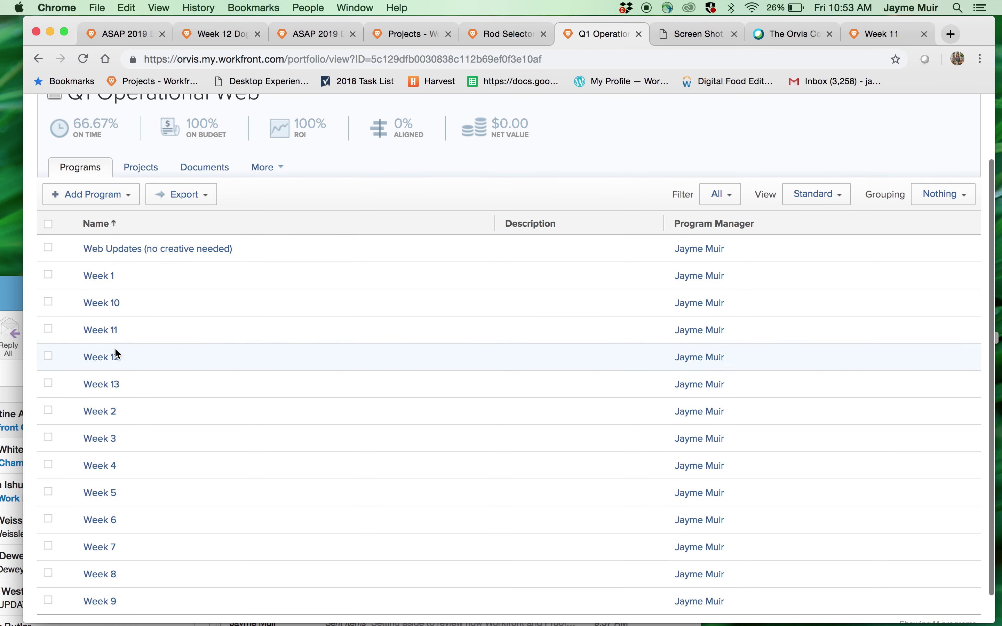
pyautogui.click(104, 358)
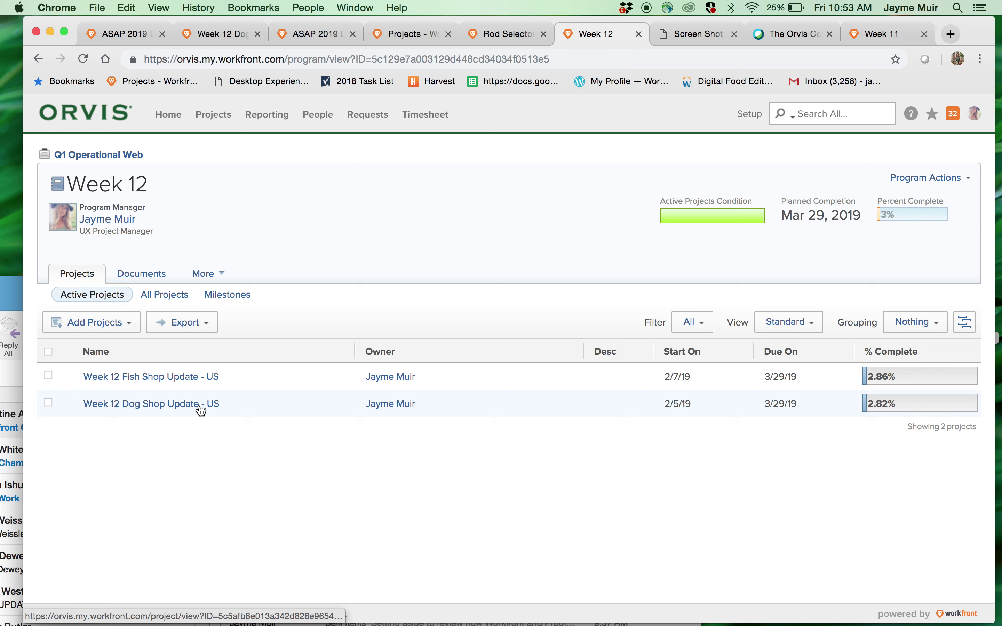
pyautogui.moveTo(202, 410)
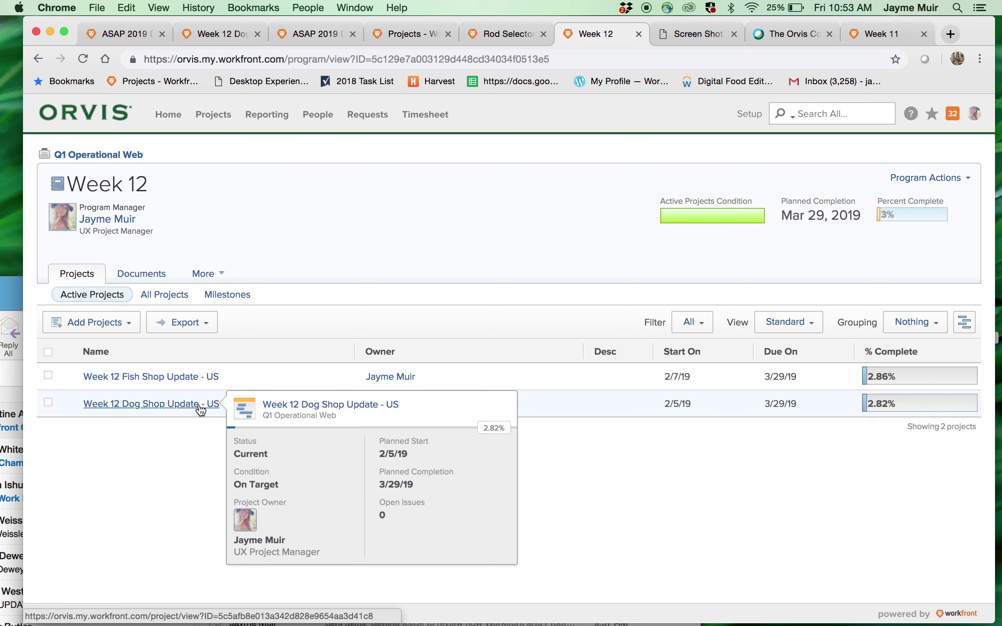
# - Open Week 12 Dog Shop Update - US and review its tasks and custom forms
pyautogui.click(157, 407)
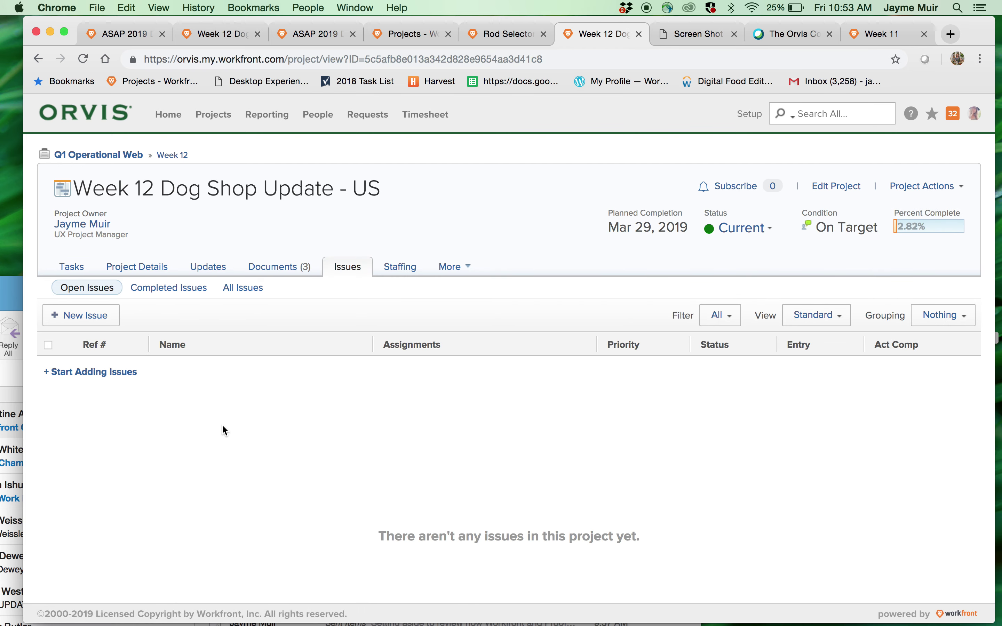
pyautogui.click(72, 268)
pyautogui.scroll(-8, 172, 411)
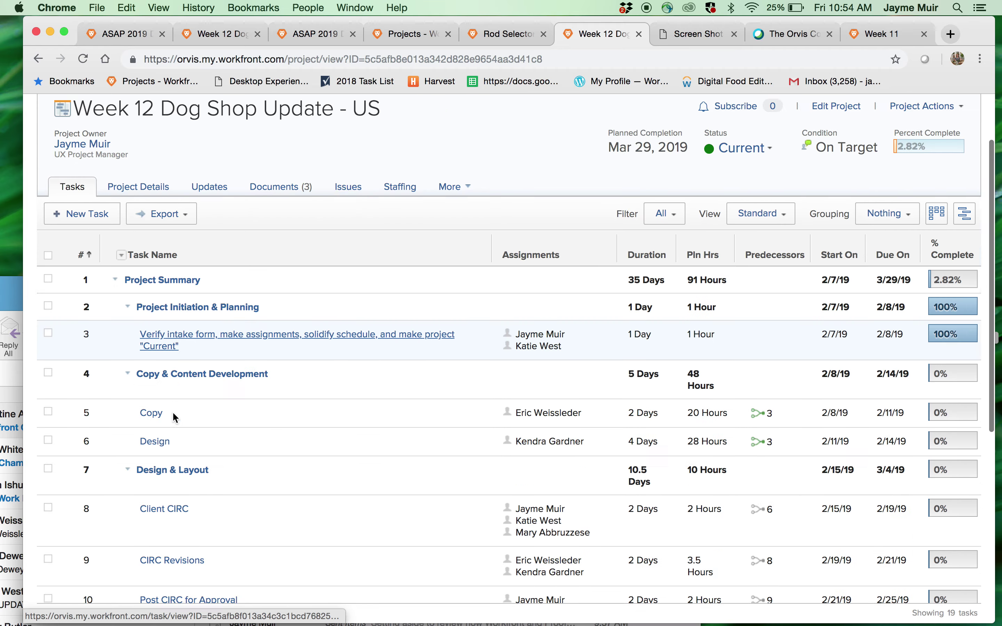
pyautogui.scroll(-3, 172, 411)
pyautogui.scroll(15, 172, 411)
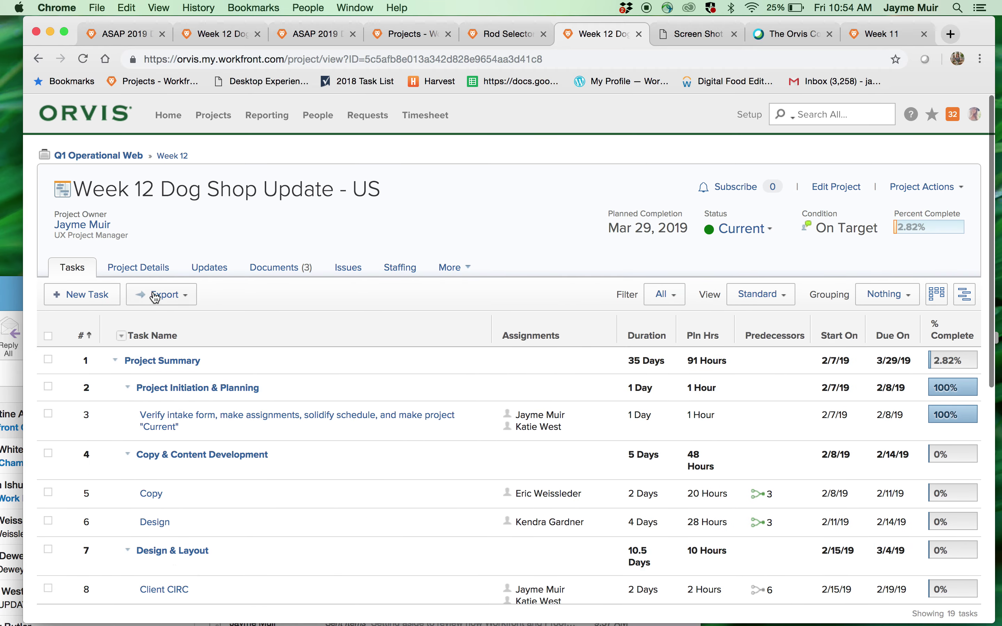
pyautogui.click(153, 265)
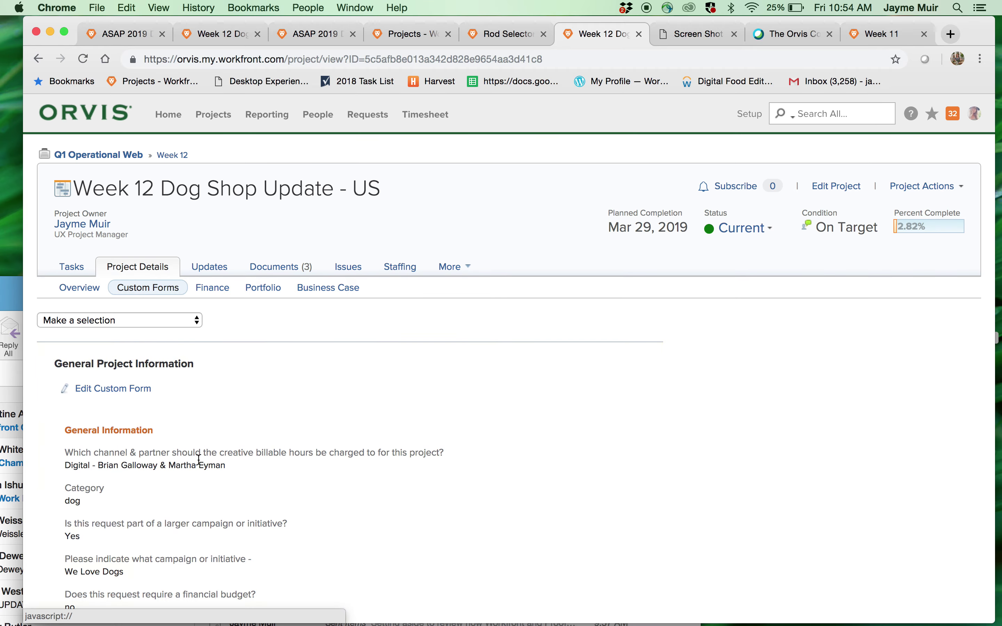
pyautogui.scroll(-5, 199, 459)
pyautogui.scroll(-10, 199, 460)
pyautogui.scroll(15, 199, 460)
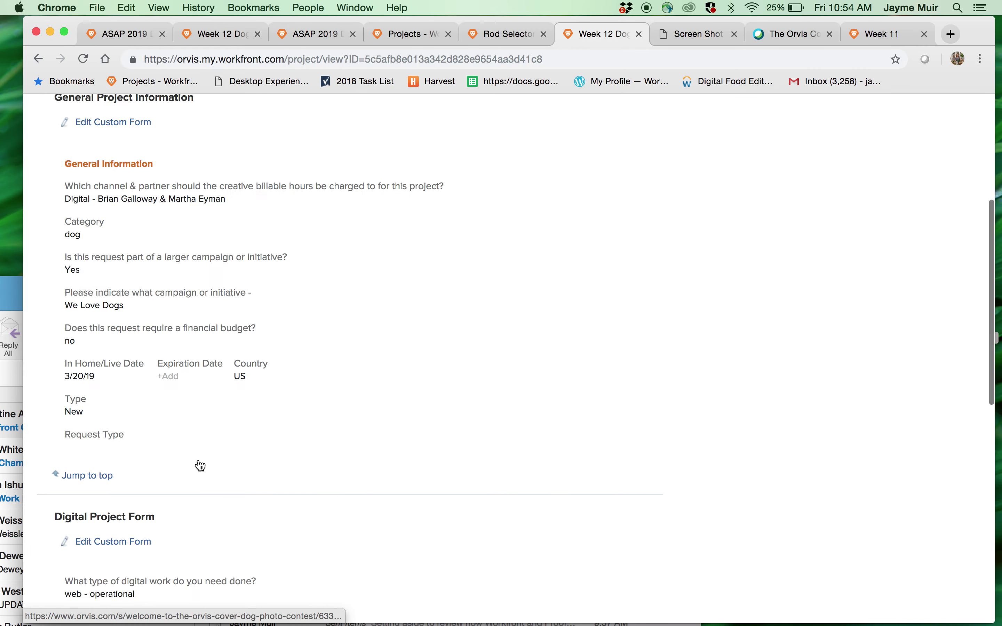
# - Check the project's updates, time logging, documents and empty issues list
pyautogui.click(209, 268)
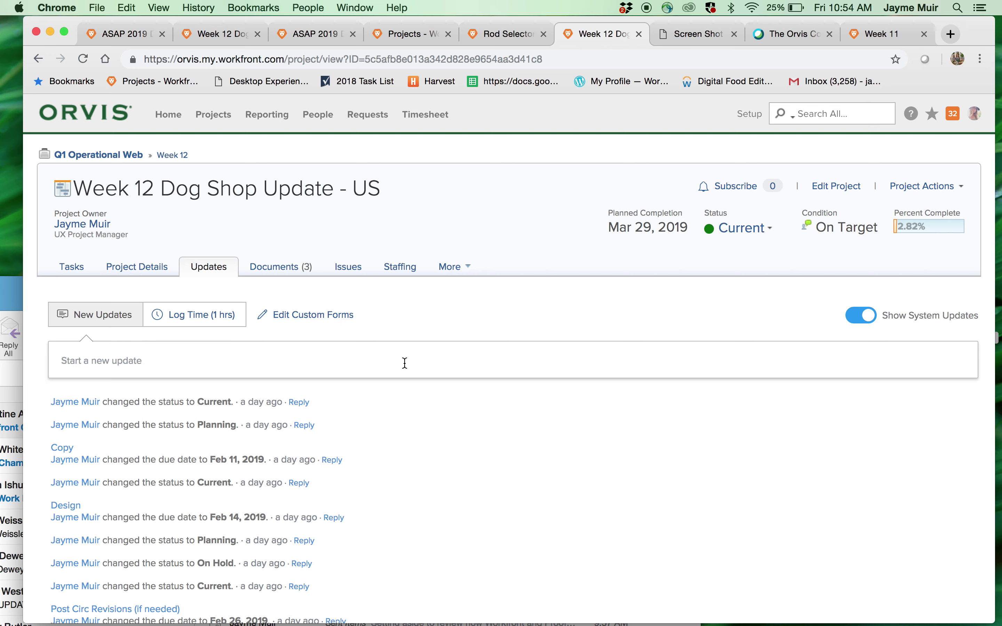
pyautogui.click(194, 313)
pyautogui.click(279, 267)
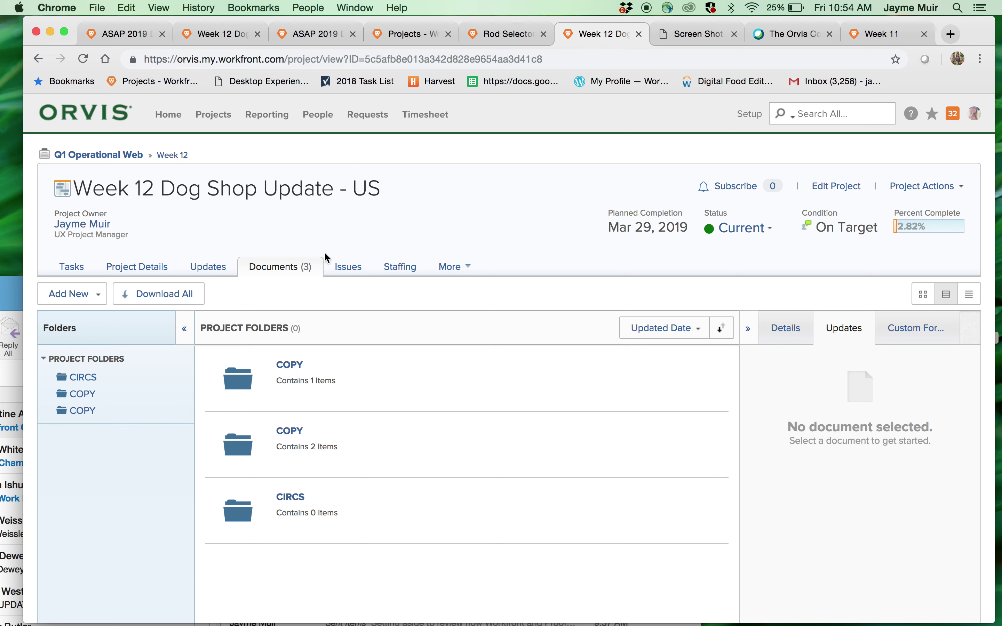
pyautogui.click(343, 266)
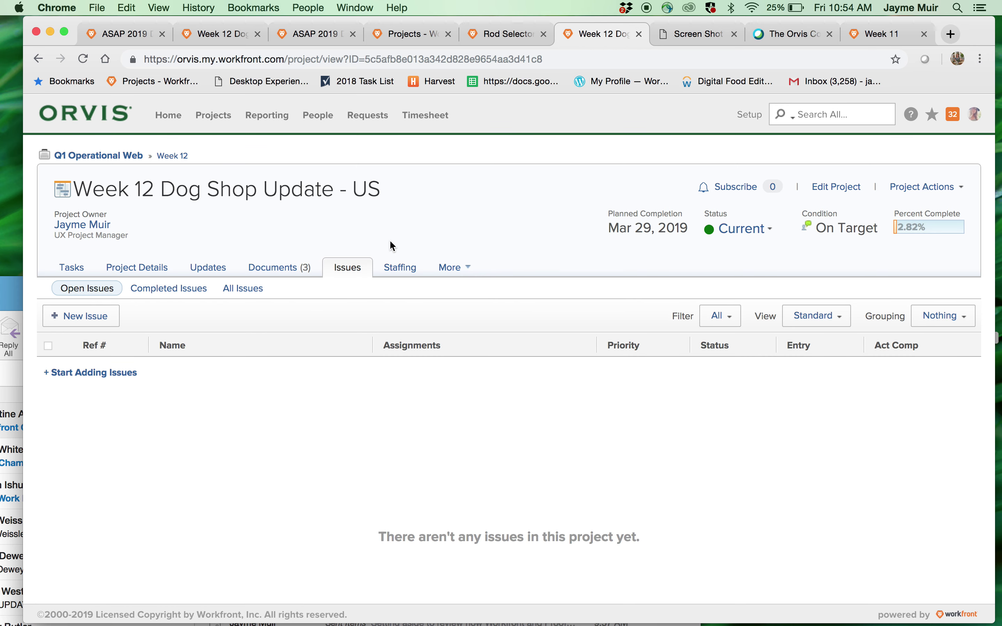
# - On Home, toggle the Week 12 Dog Shop group and show the archive project task
pyautogui.click(175, 119)
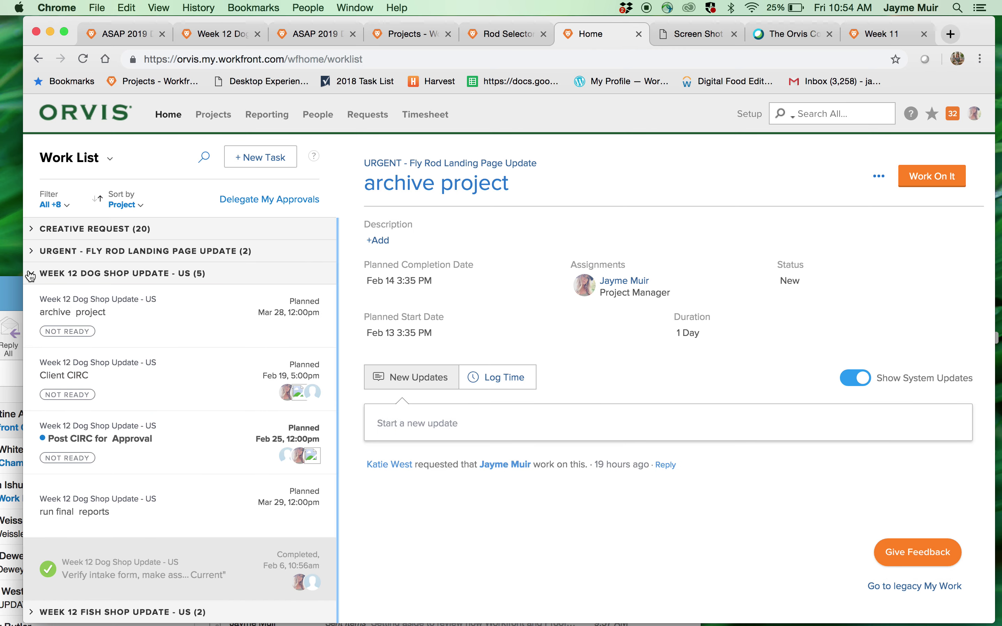
pyautogui.click(58, 273)
pyautogui.click(37, 280)
pyautogui.click(143, 329)
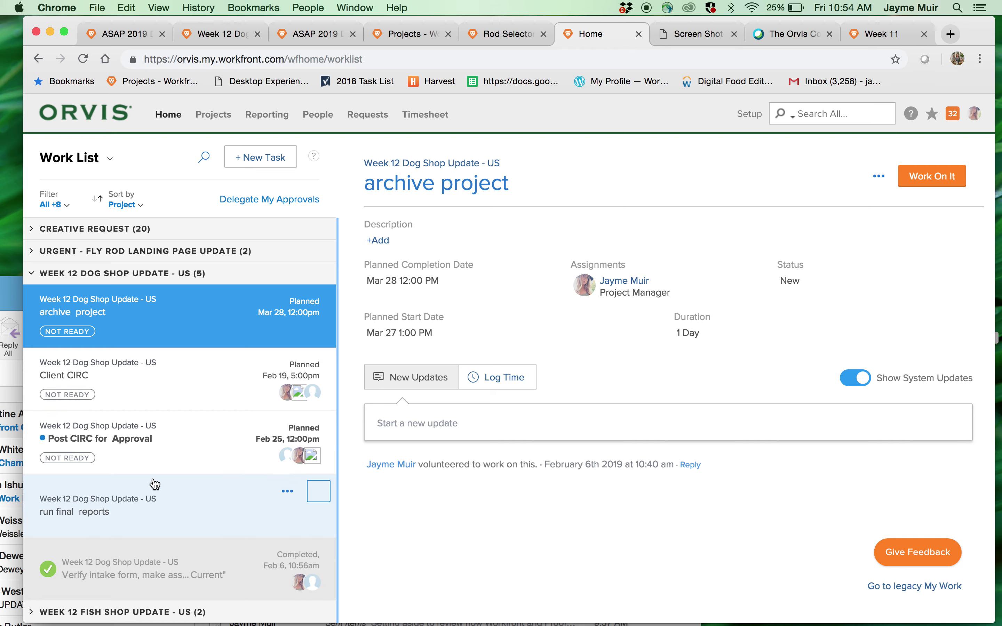
# - Open the Dog Shop project's details to see Category dog and the We Love Dogs campaign
pyautogui.click(457, 163)
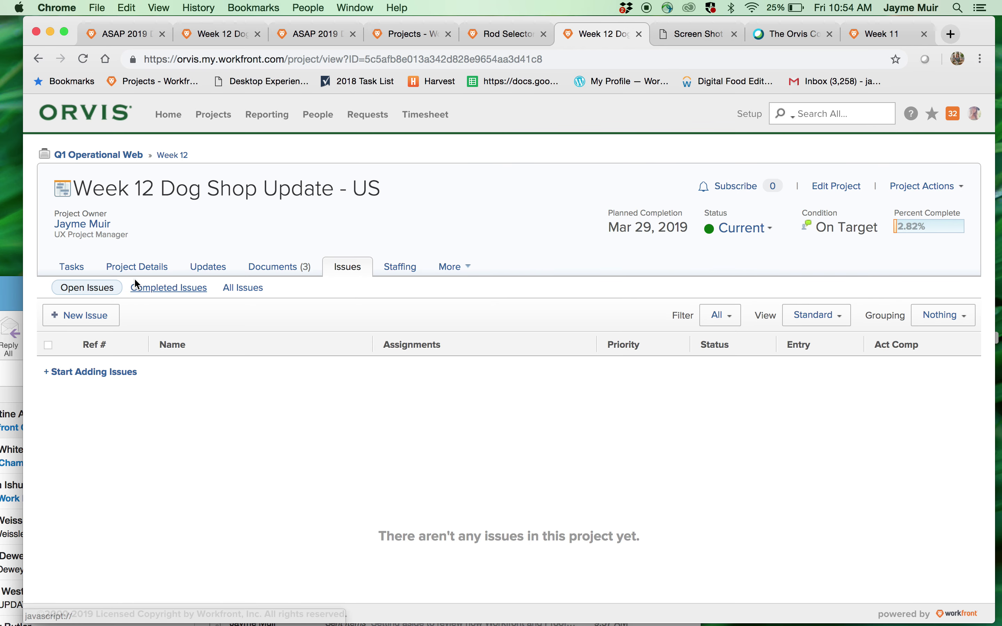
pyautogui.click(120, 268)
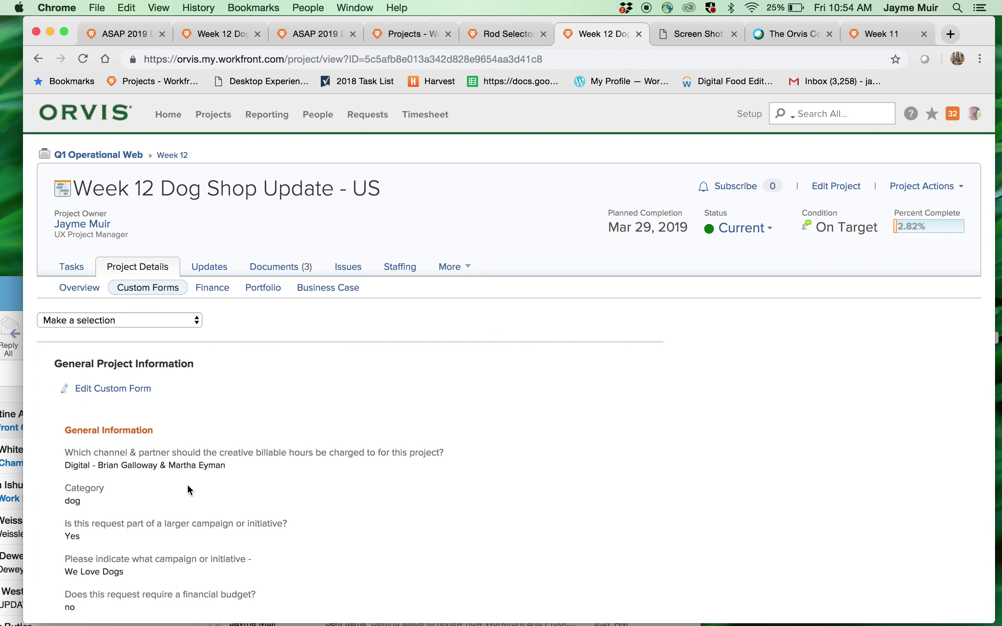
pyautogui.scroll(-5, 187, 483)
pyautogui.scroll(5, 178, 468)
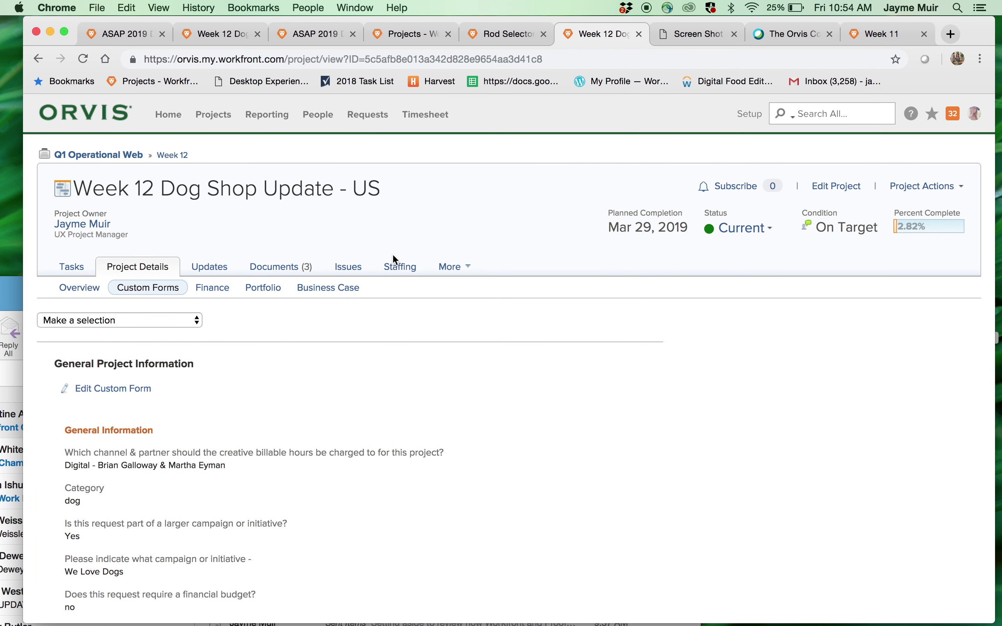